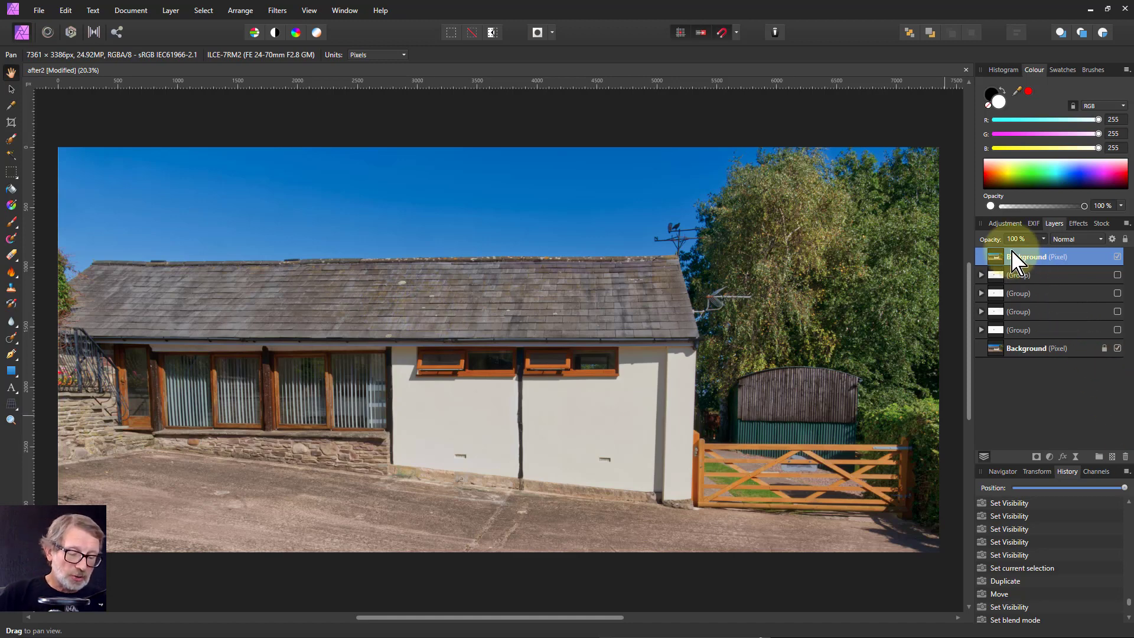
Duplicate the building photo's Background layer so a copy sits on top of the stack
mouse_move(1012, 258)
left_mouse_down()
mouse_move(1033, 260)
mouse_move(1023, 271)
left_mouse_up()
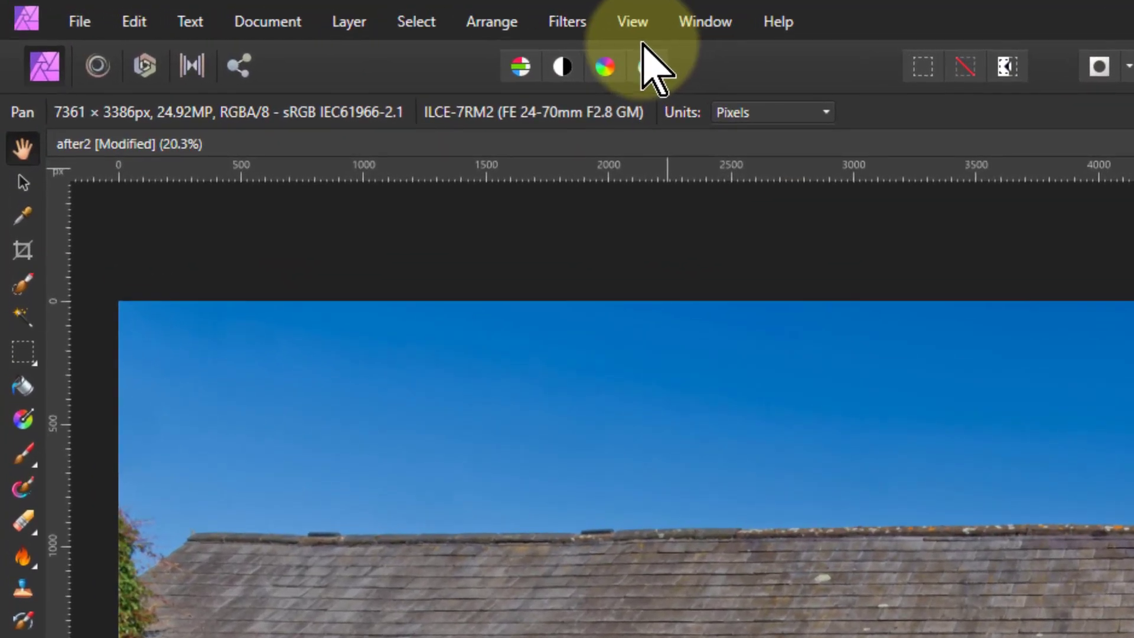
Apply Detect Edges to the duplicate layer and invert it into a light pencil sketch
left_click(564, 22)
mouse_move(546, 170)
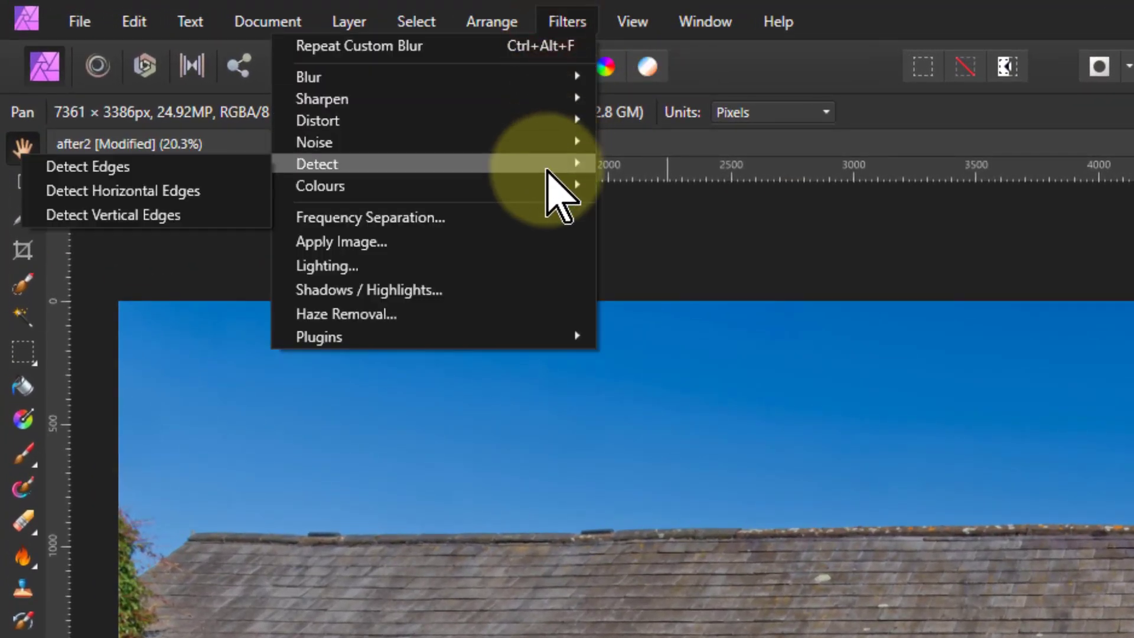
left_click(106, 165)
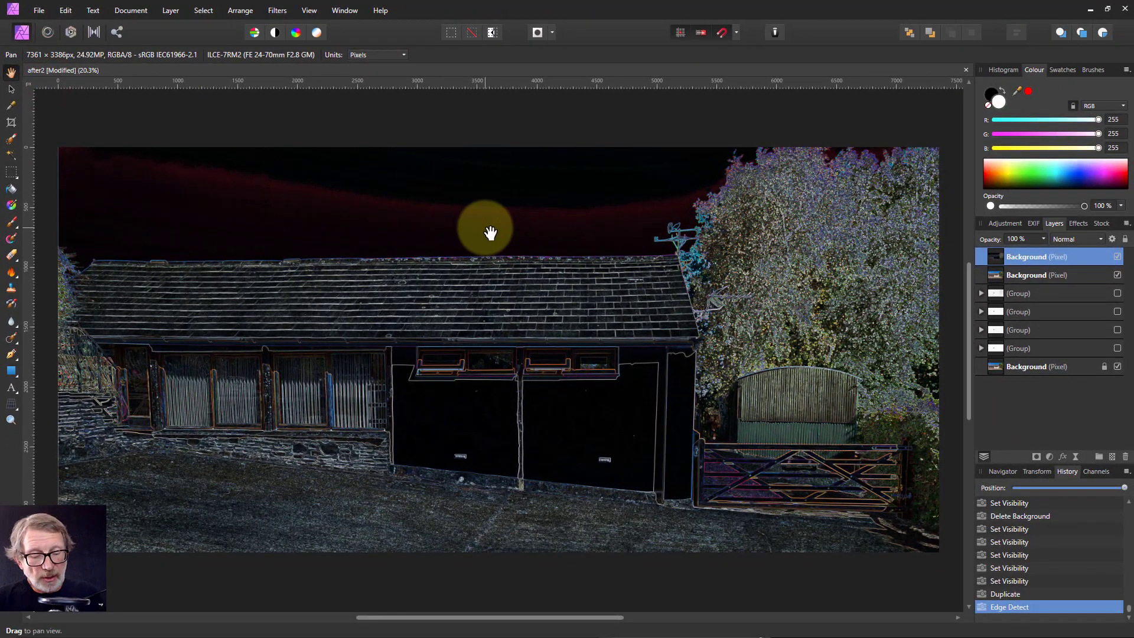
key("ctrl+i")
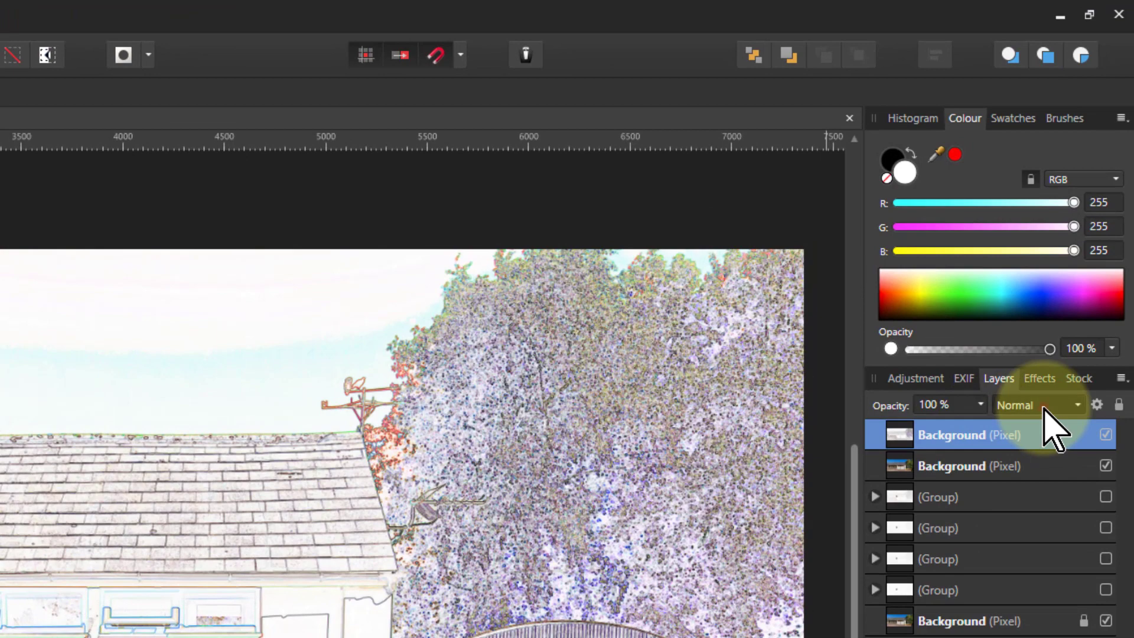
Check the sketch layer's blend modes up close, remove the sketch, and zoom out to the whole photo
left_click(1078, 245)
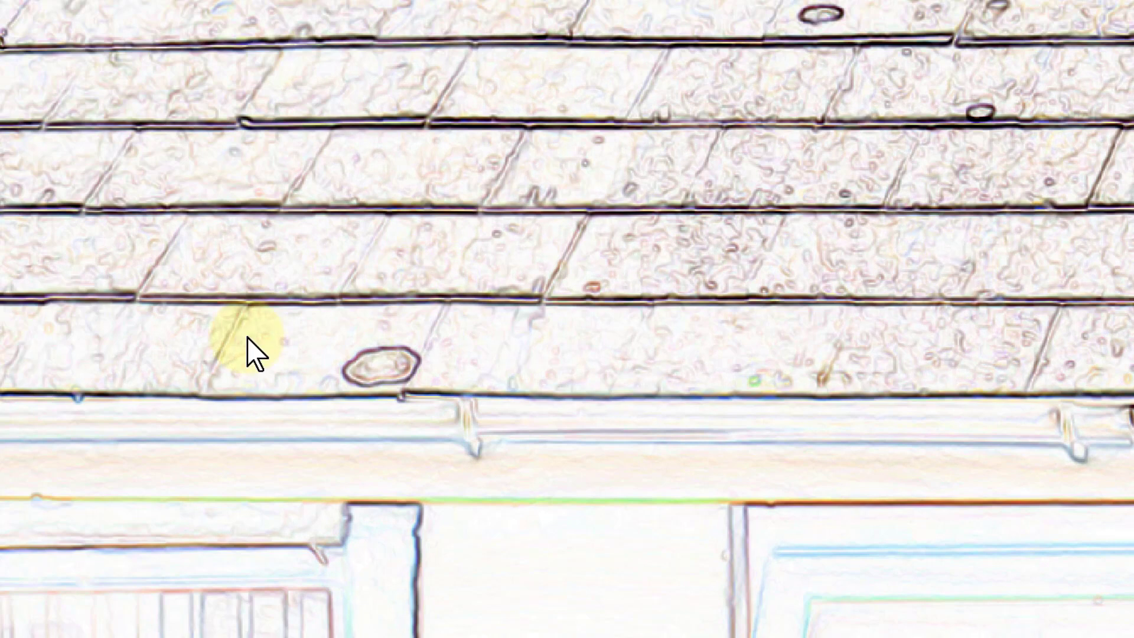
left_click(459, 331)
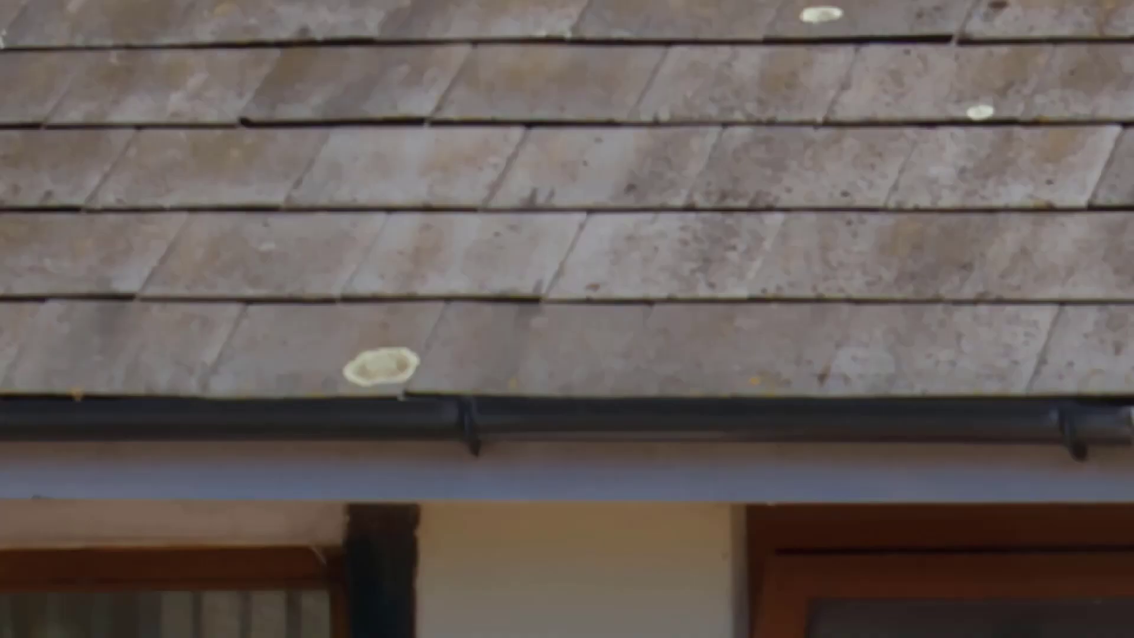
key("ctrl+0")
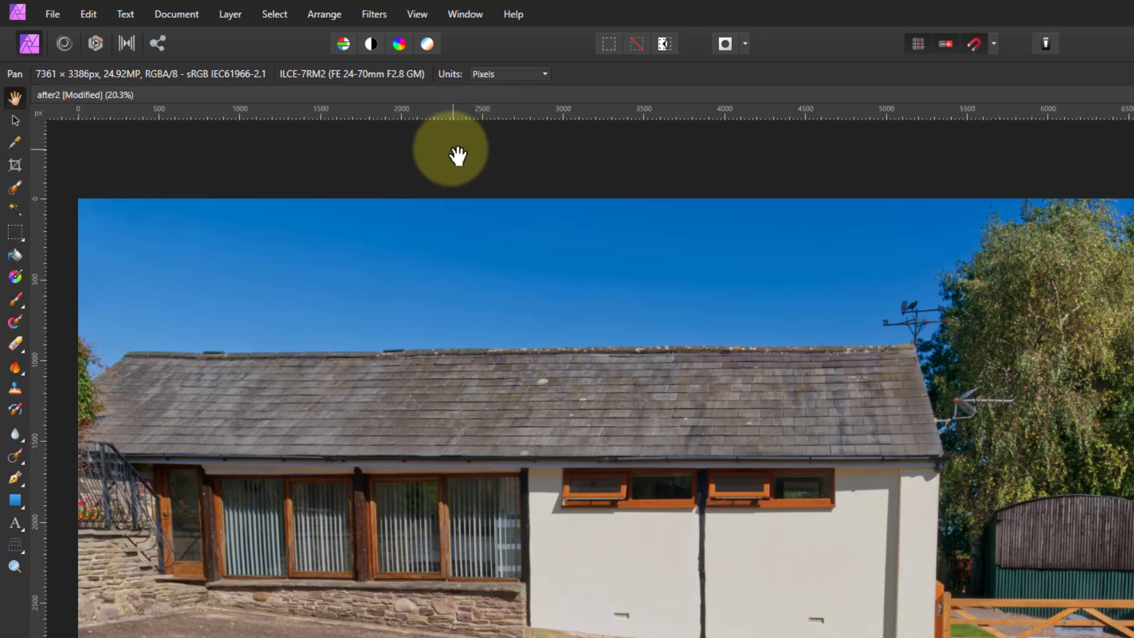
Open Filters > Blur > Custom Blur and enter -1 in the kernel cell above the centre
left_click(371, 14)
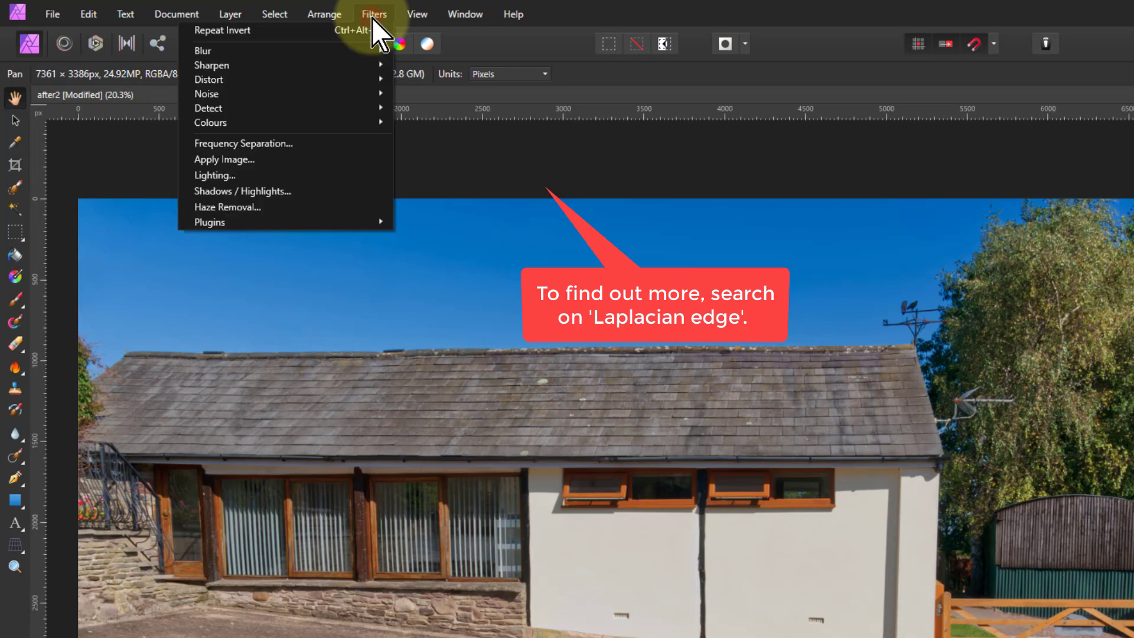
left_click(337, 49)
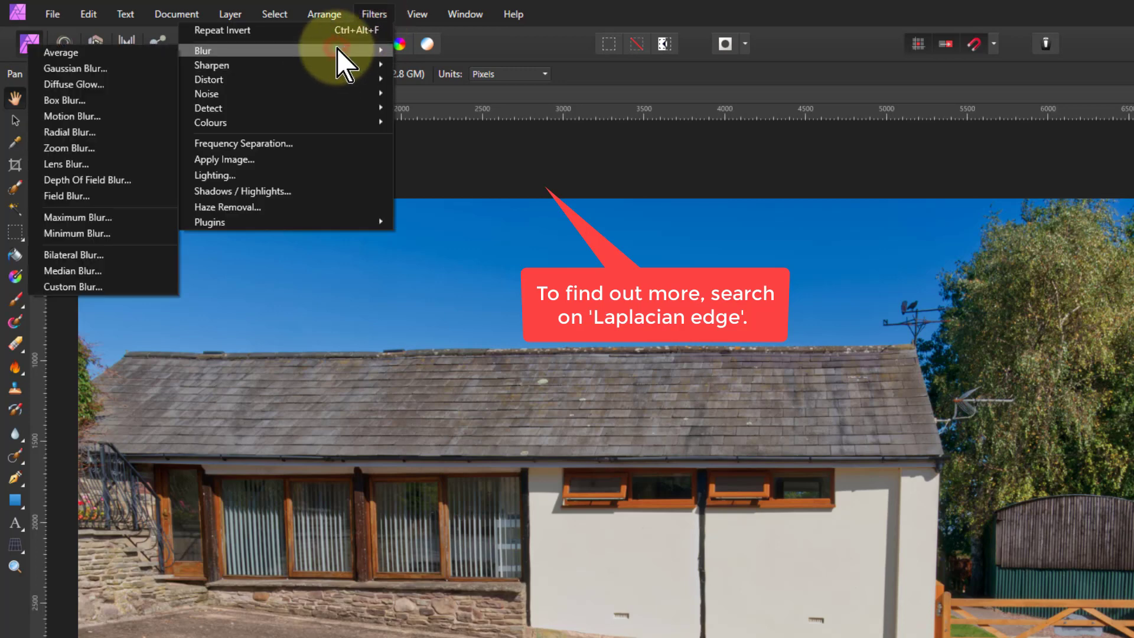
left_click(79, 286)
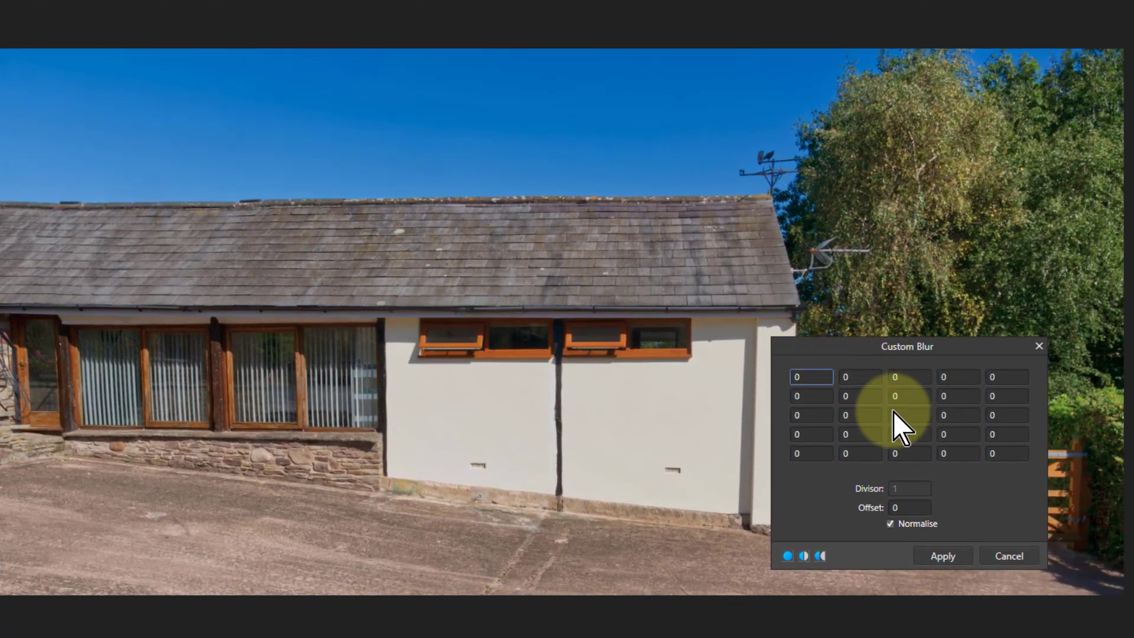
left_click(906, 397)
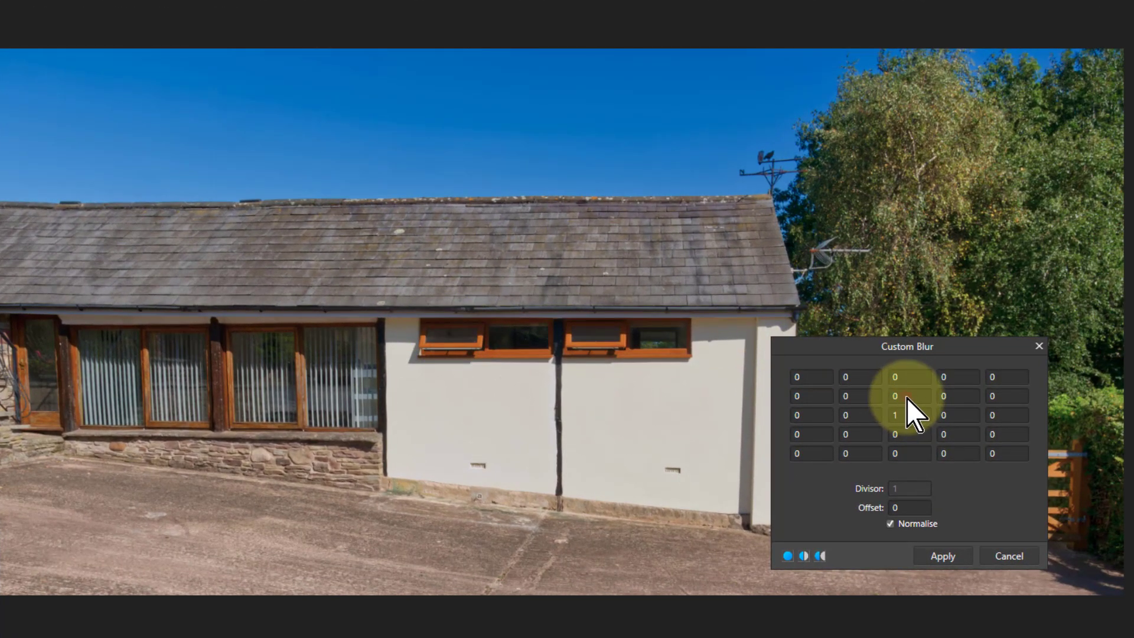
type("-2")
key("Return")
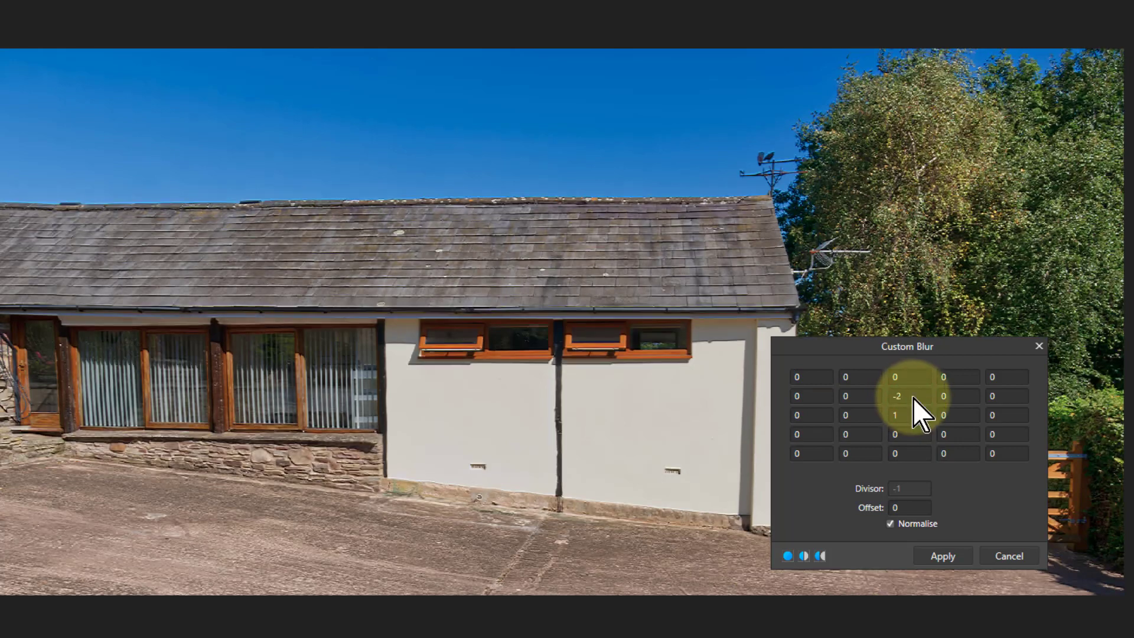
type("-1")
key("Return")
Enter -1 in the cells right and left of the centre, and 4 in the centre cell
left_click(944, 412)
type("-1")
key("Return")
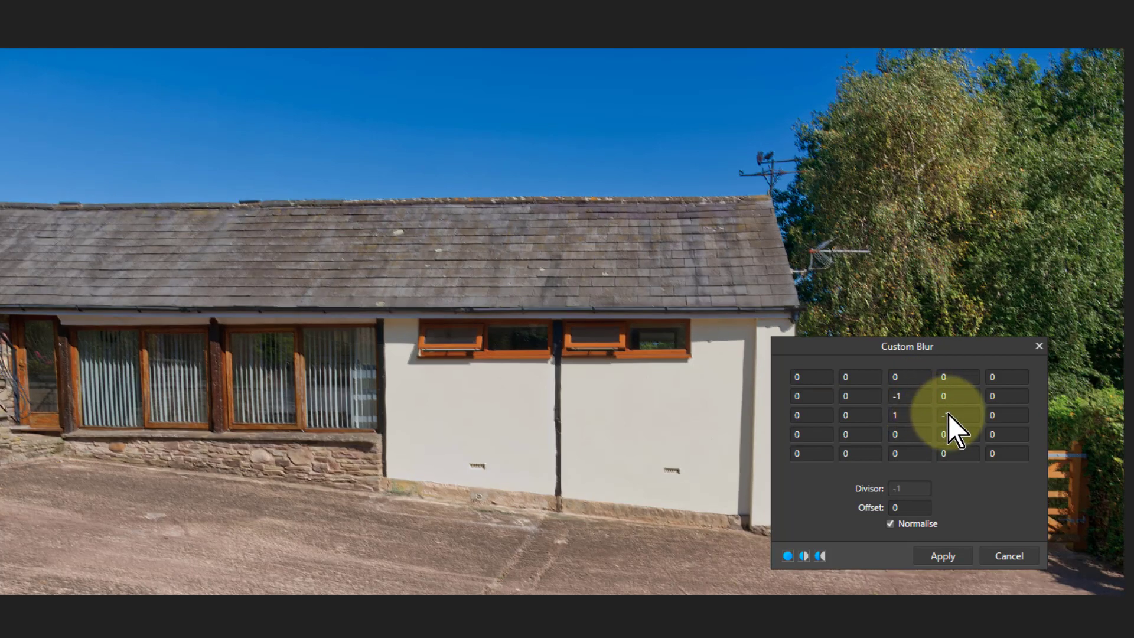
left_click(862, 419)
type("-1")
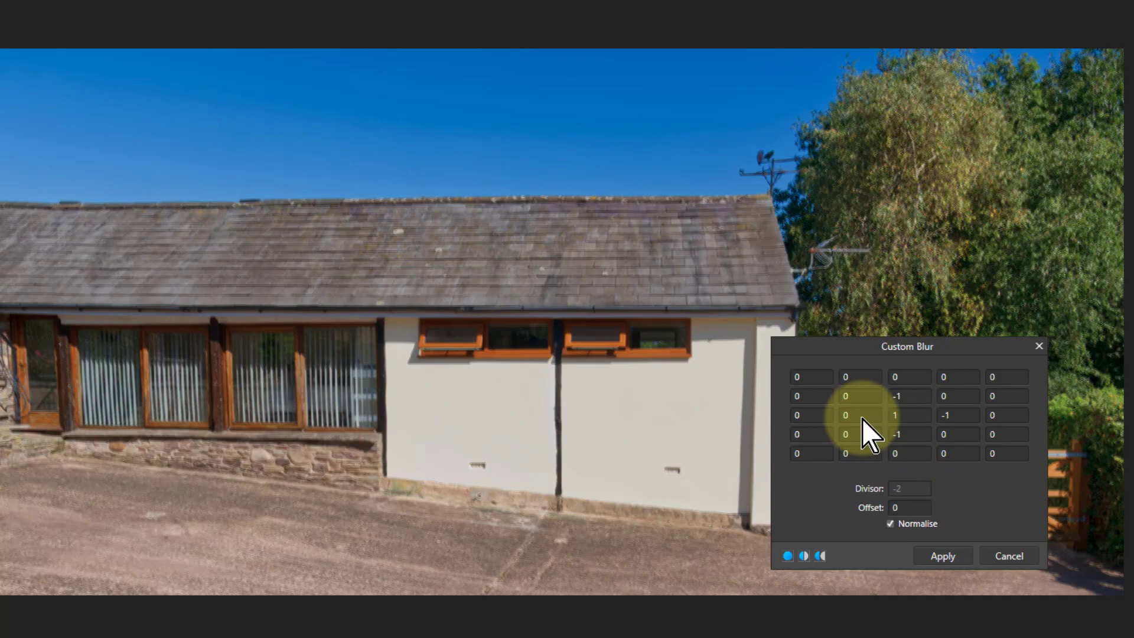
key("Return")
left_click(910, 417)
type("4")
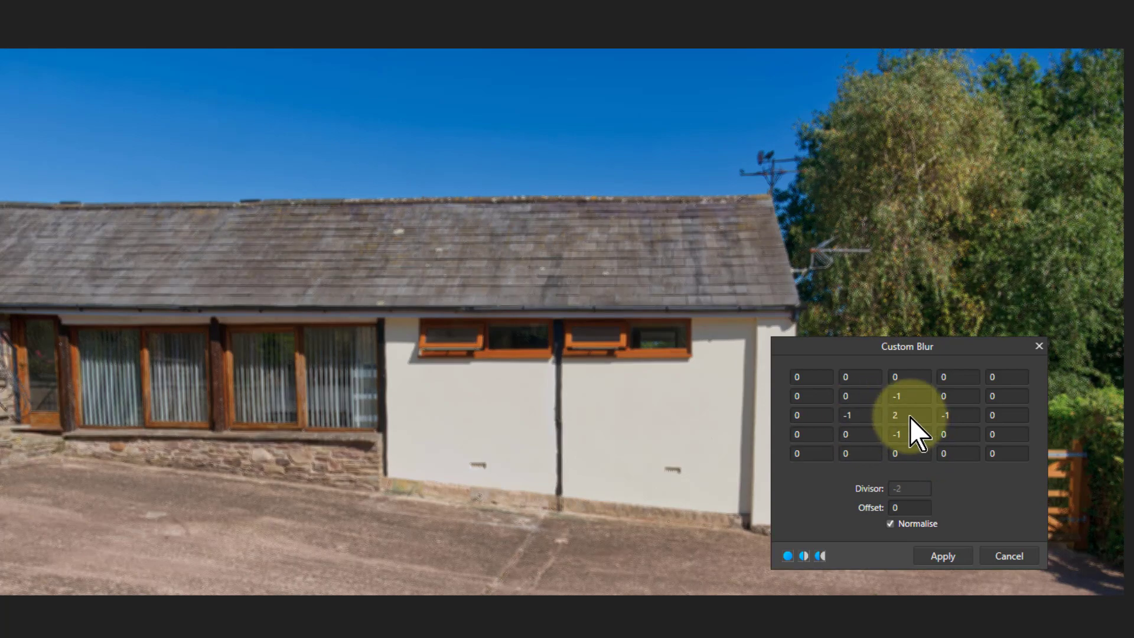
key("Return")
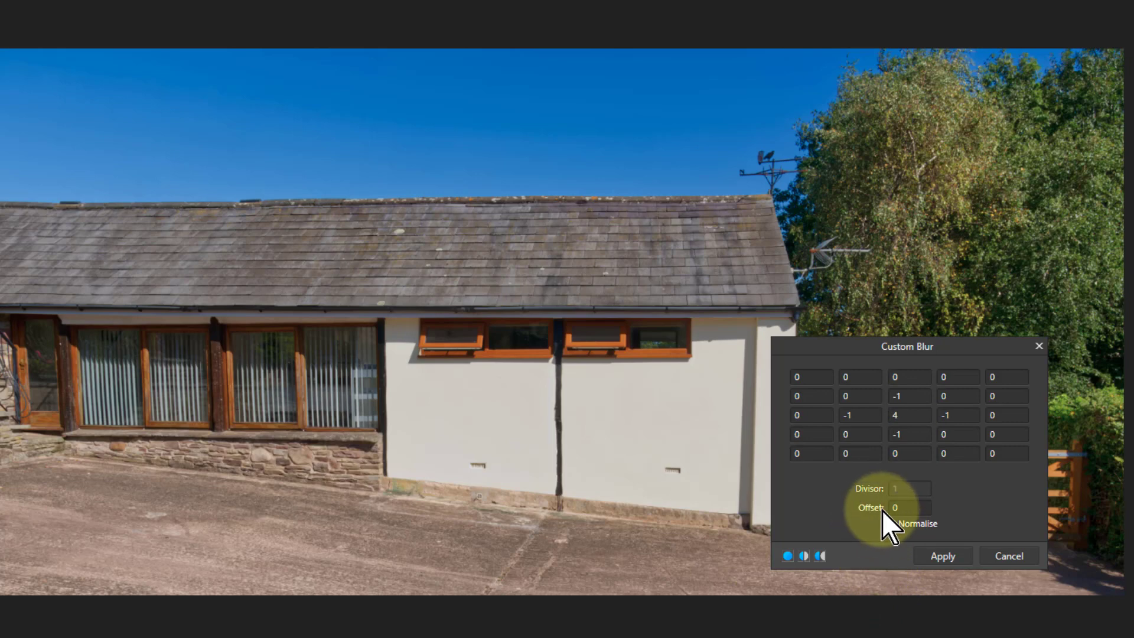
Set the Custom Blur Offset to 1 and zoom into the roof to inspect the near-white preview
double_click(900, 512)
type("1")
key("Return")
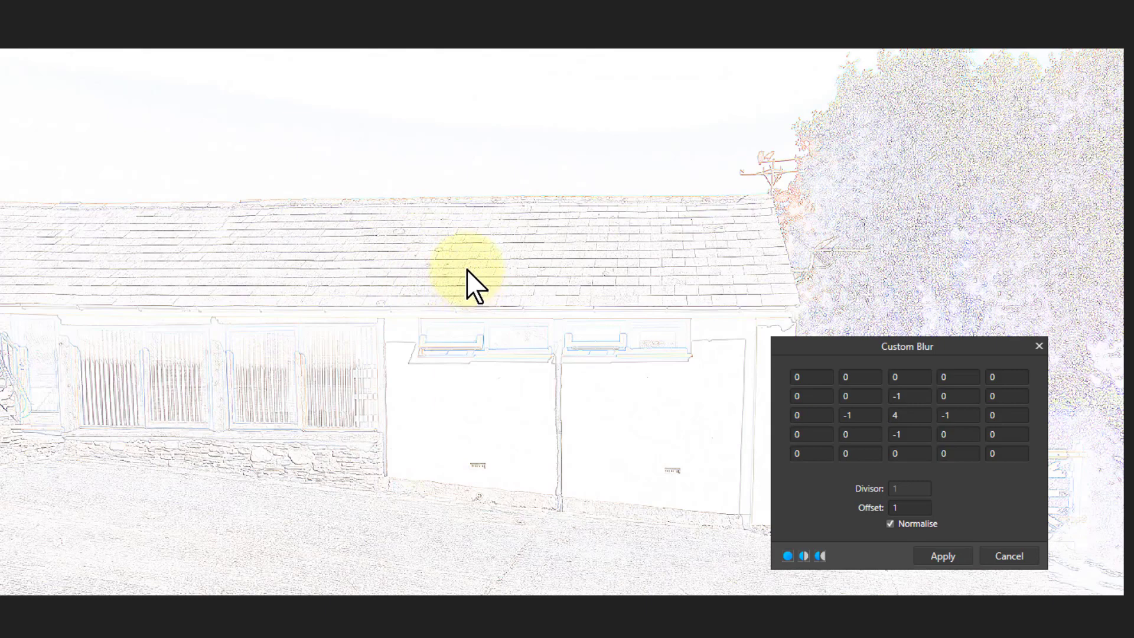
scroll(378, 304, "up", 6)
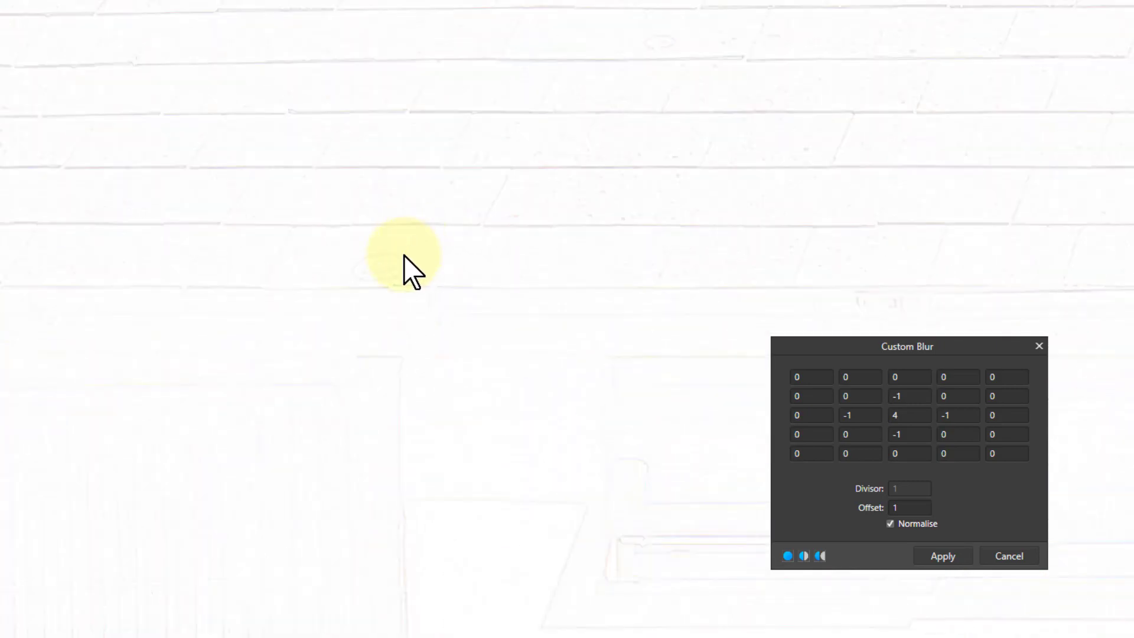
scroll(403, 256, "up", 3)
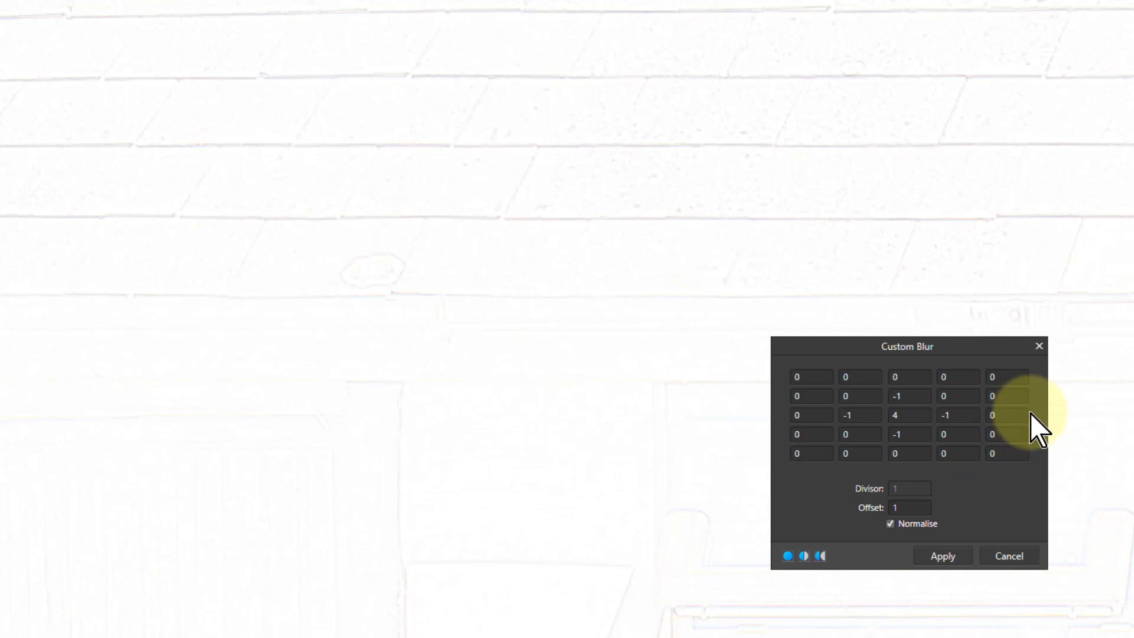
Enter -1 in the top, bottom, leftmost and rightmost cells of the kernel's centre row and column
left_click(912, 378)
type("-1")
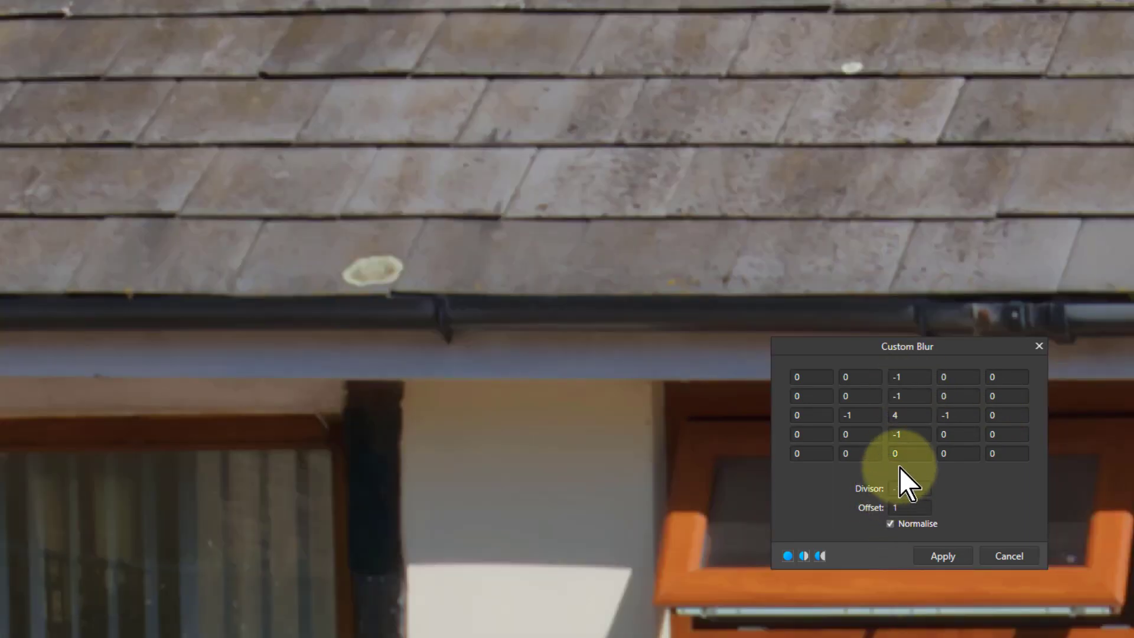
left_click(899, 458)
type("-1")
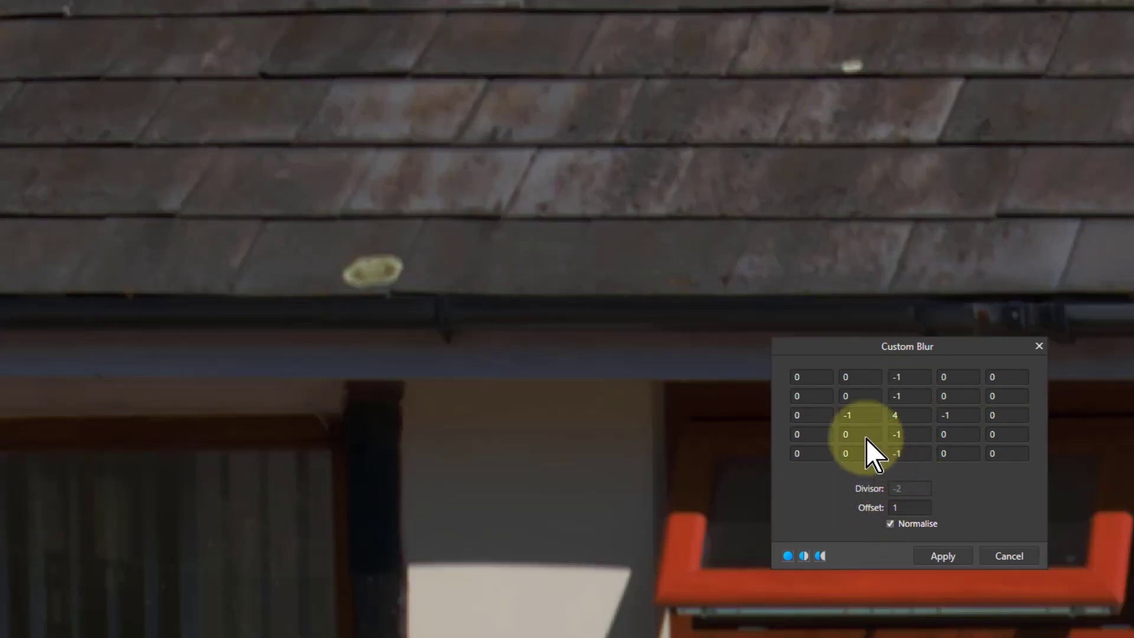
left_click(826, 418)
type("-1")
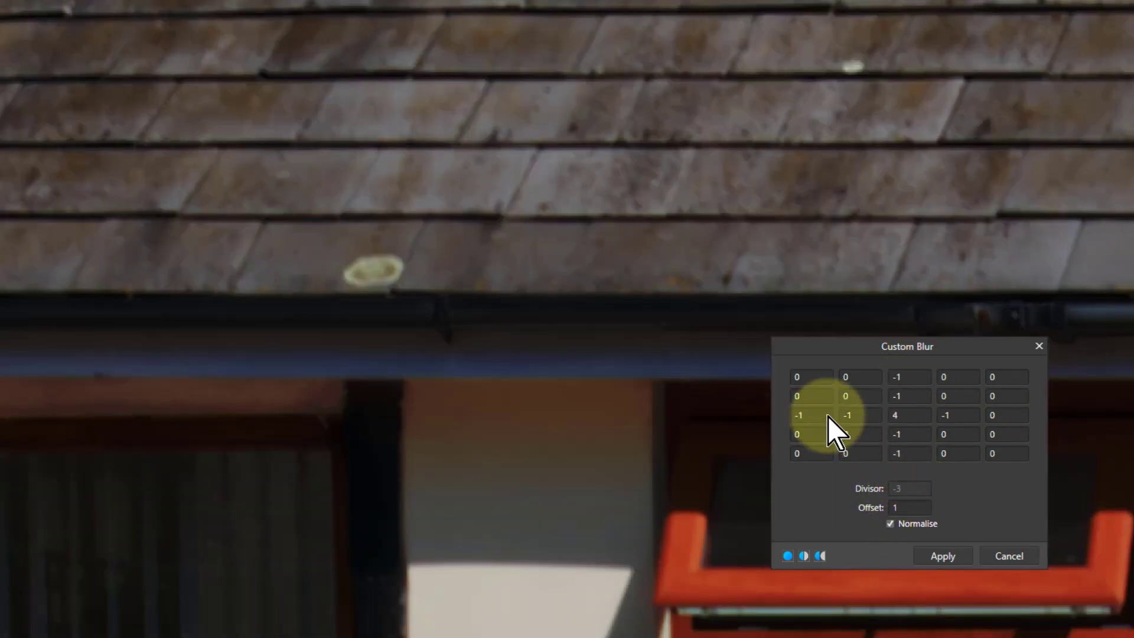
left_click(1004, 418)
type("-1")
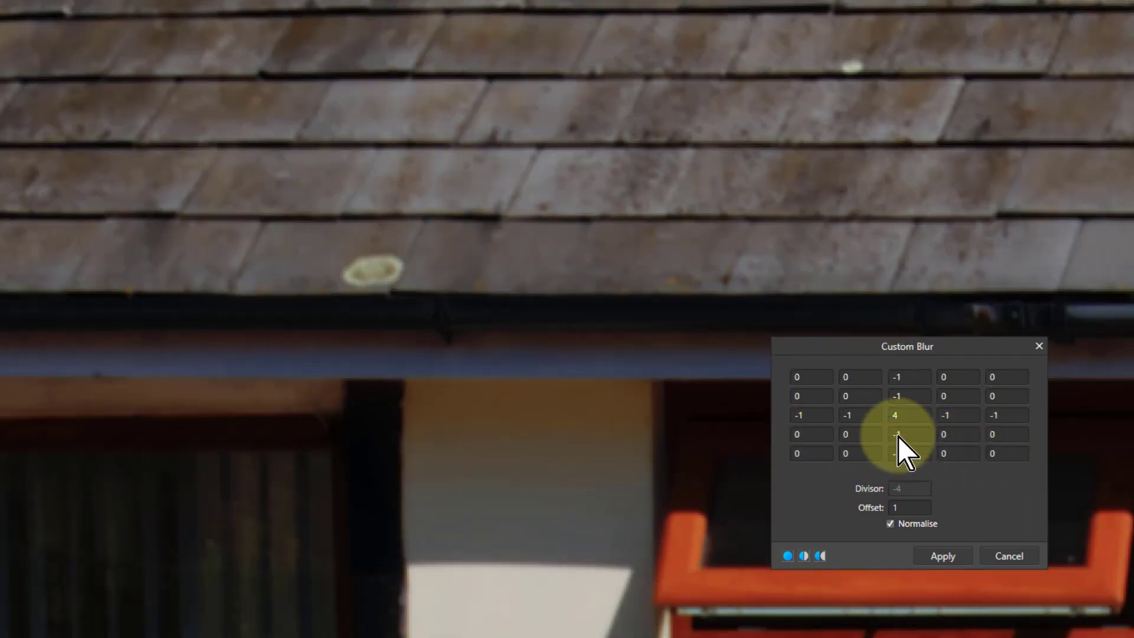
Change the kernel's centre weight to 8
left_click(908, 415)
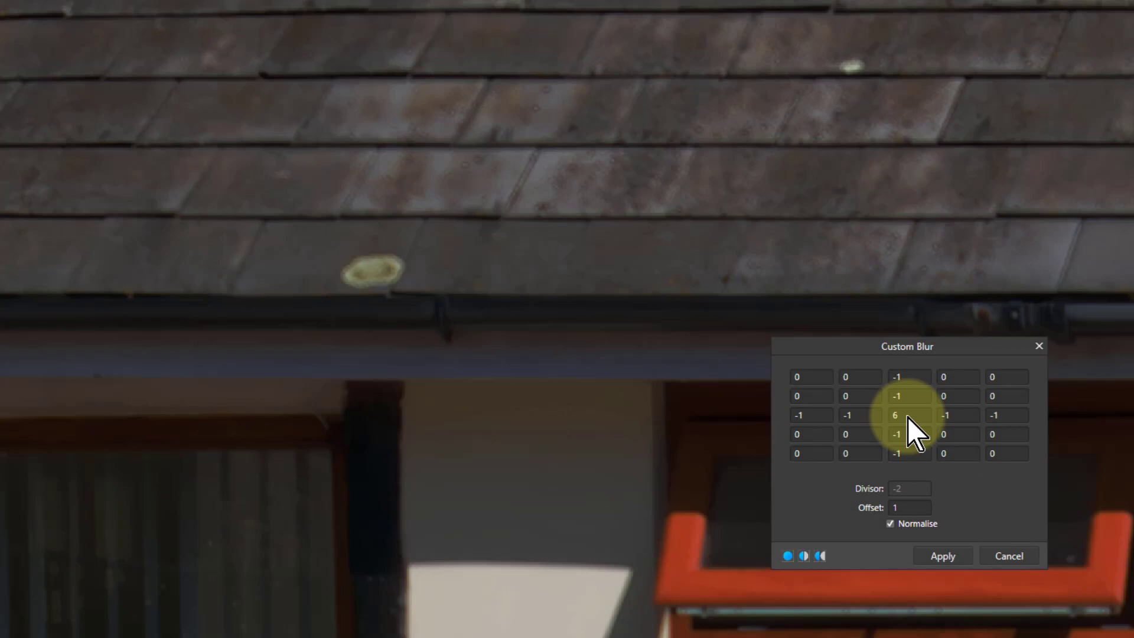
type("7")
key("BackSpace")
type("8")
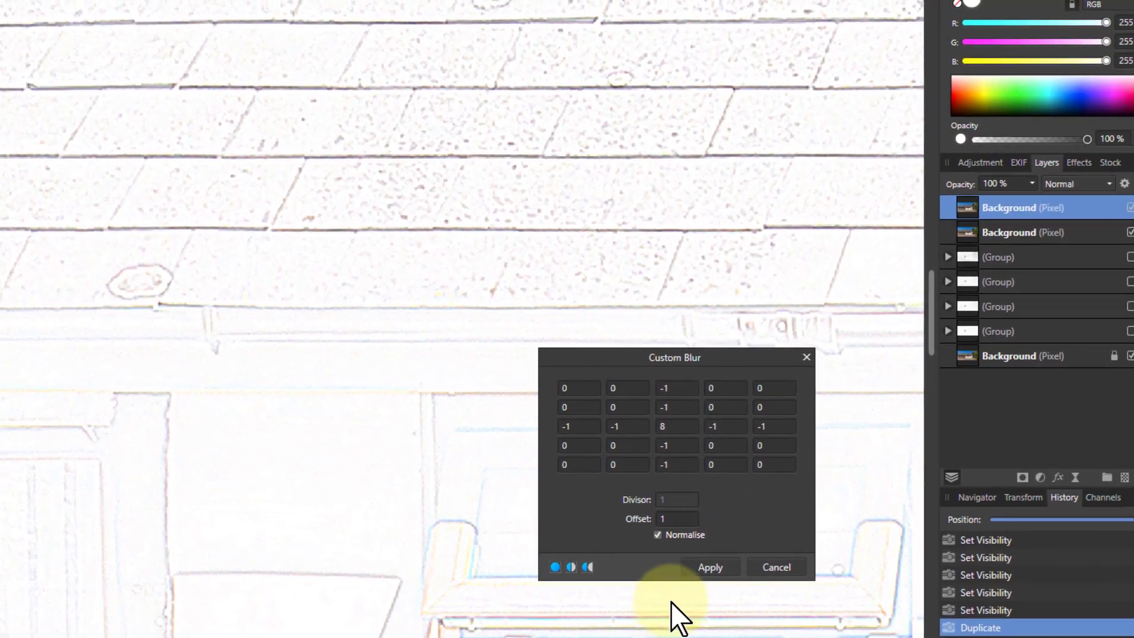
Apply the custom kernel, leave the blend mode at Normal, then delete the edge-filtered top layer
left_click(705, 567)
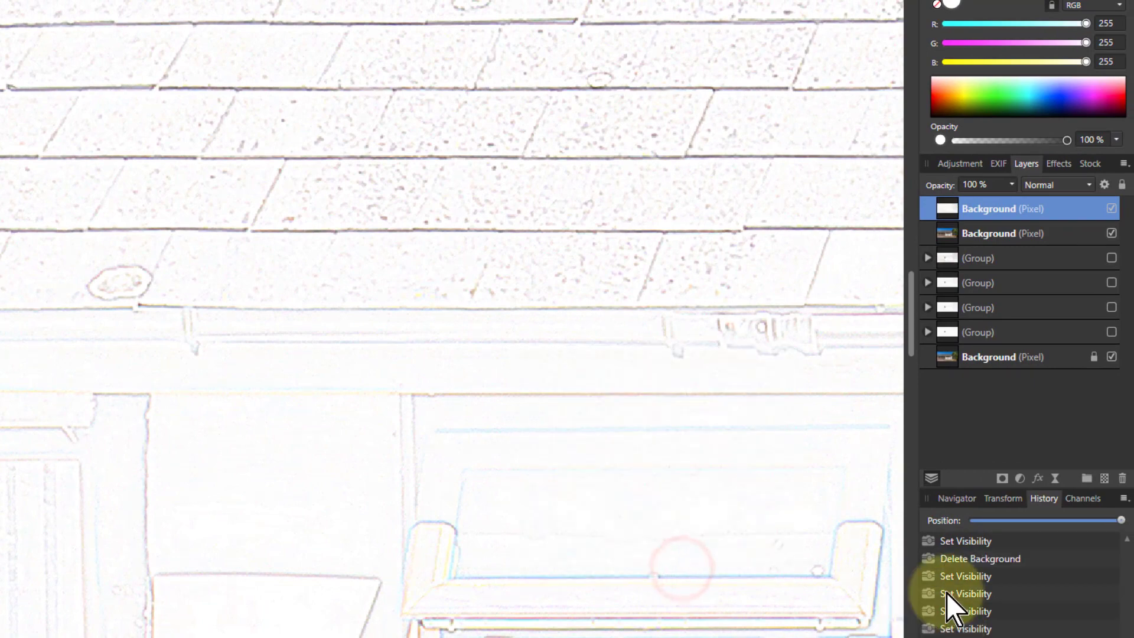
left_click(1071, 183)
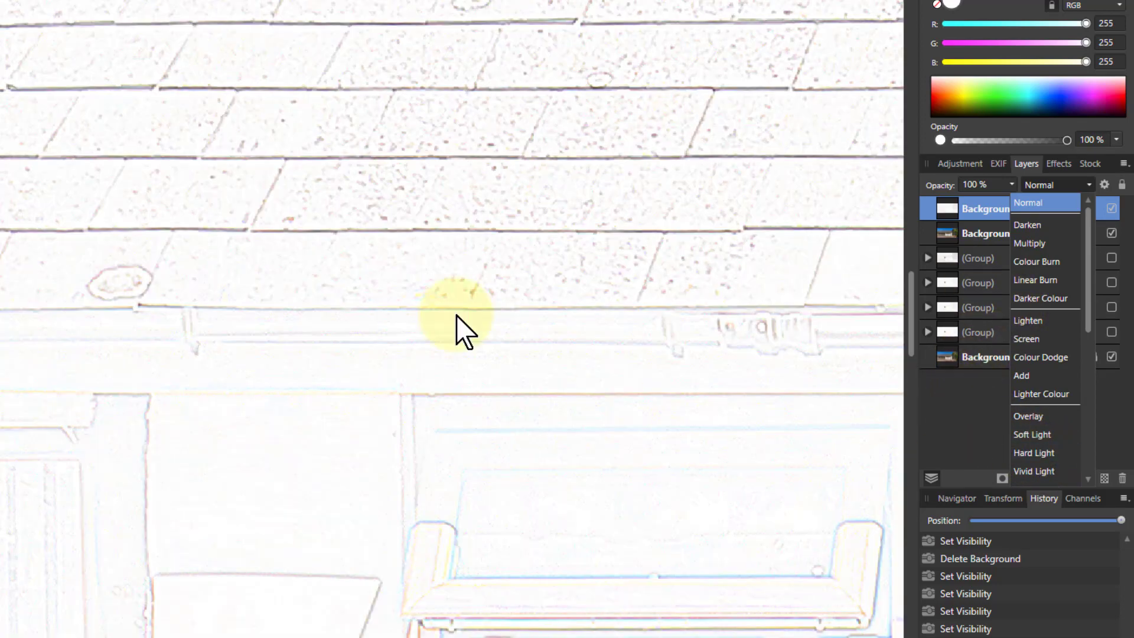
left_click(360, 291)
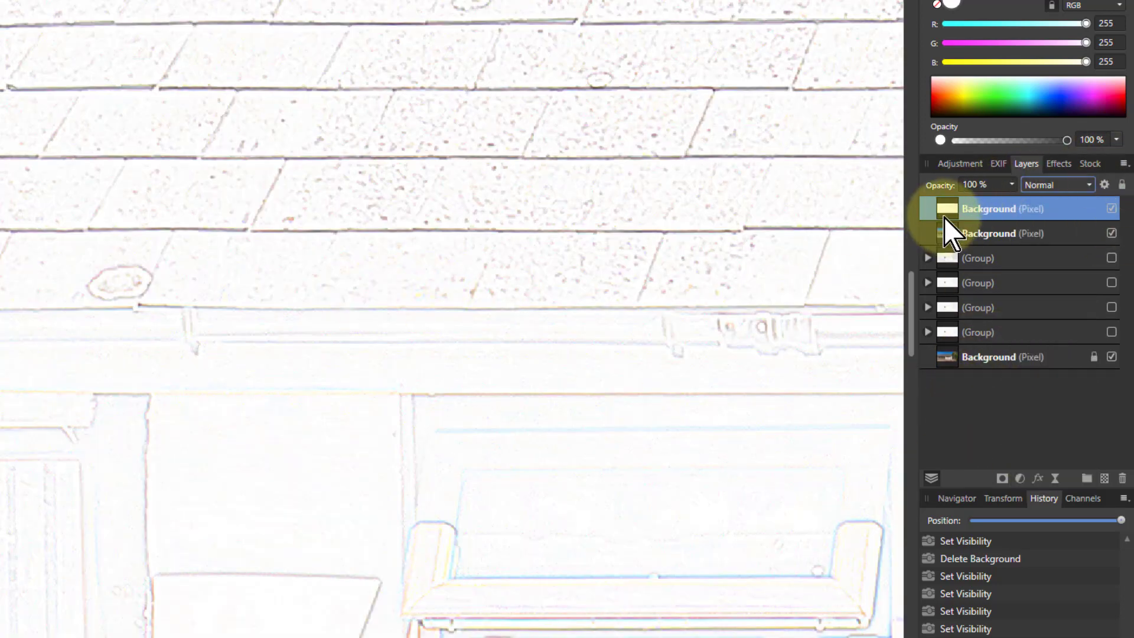
key("Delete")
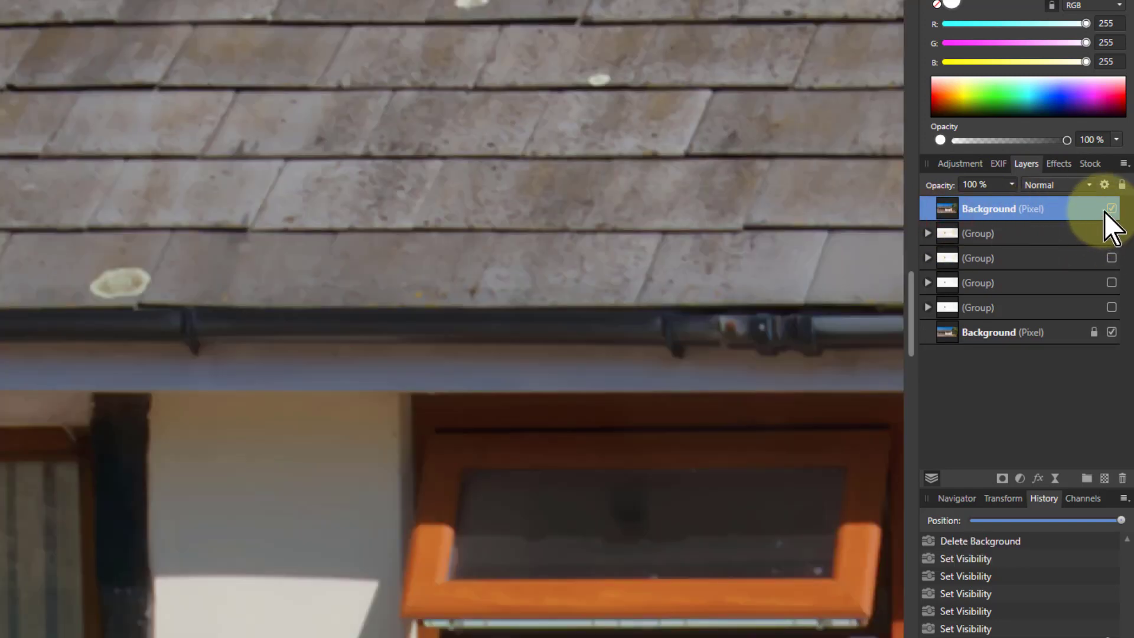
Hide the top photo layer, expand the fourth group, and show its 4-centre Laplacian sketch
left_click(1111, 208)
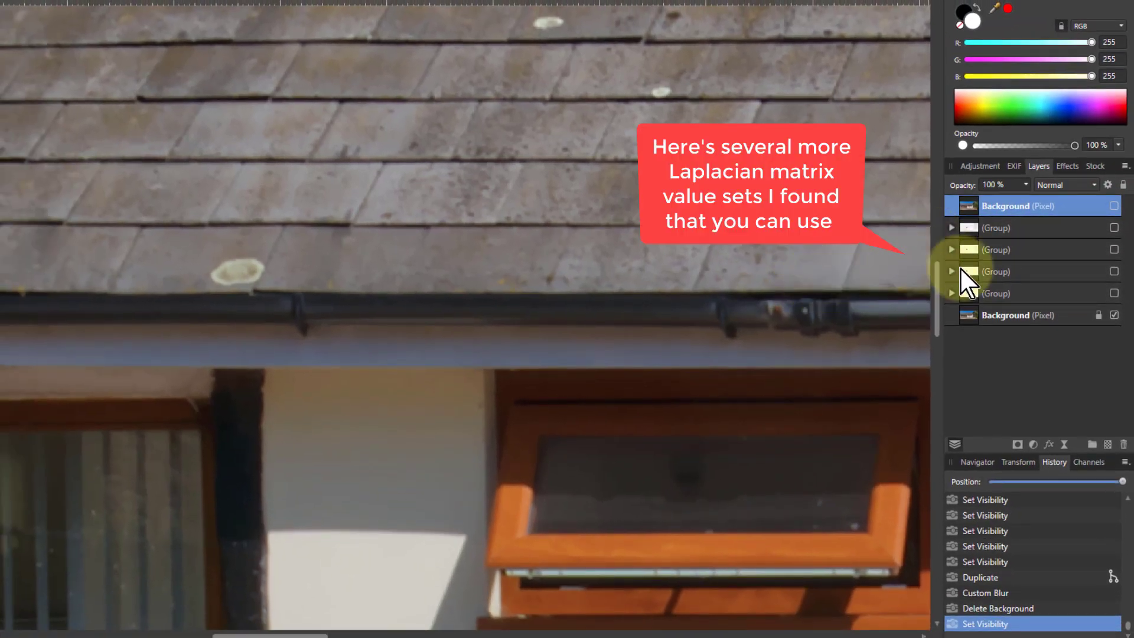
left_click(952, 293)
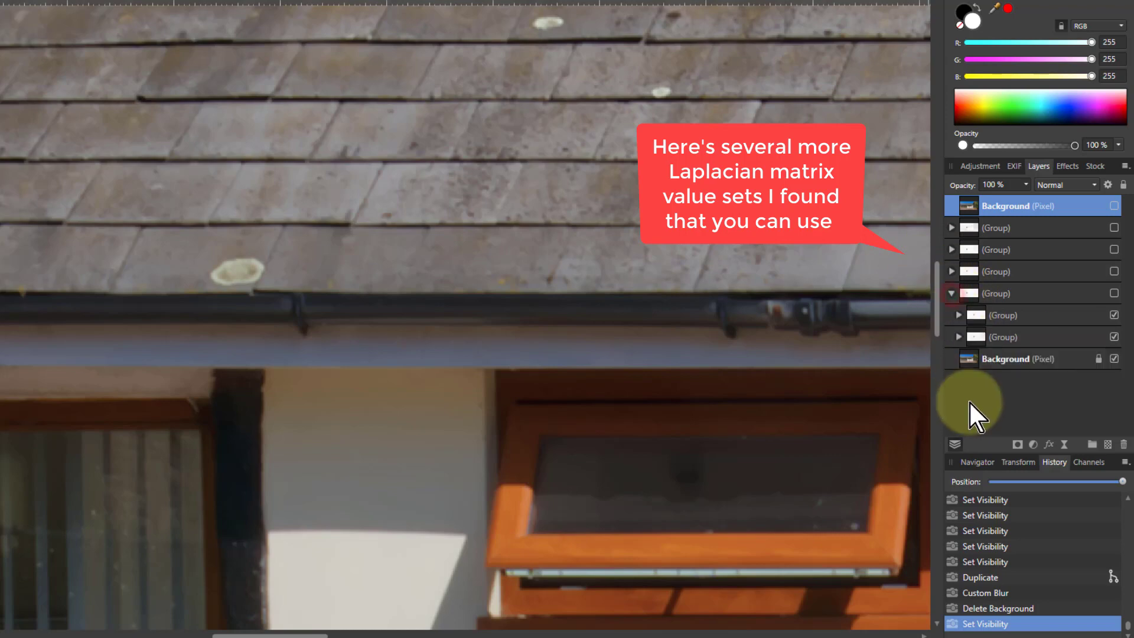
left_click(1114, 294)
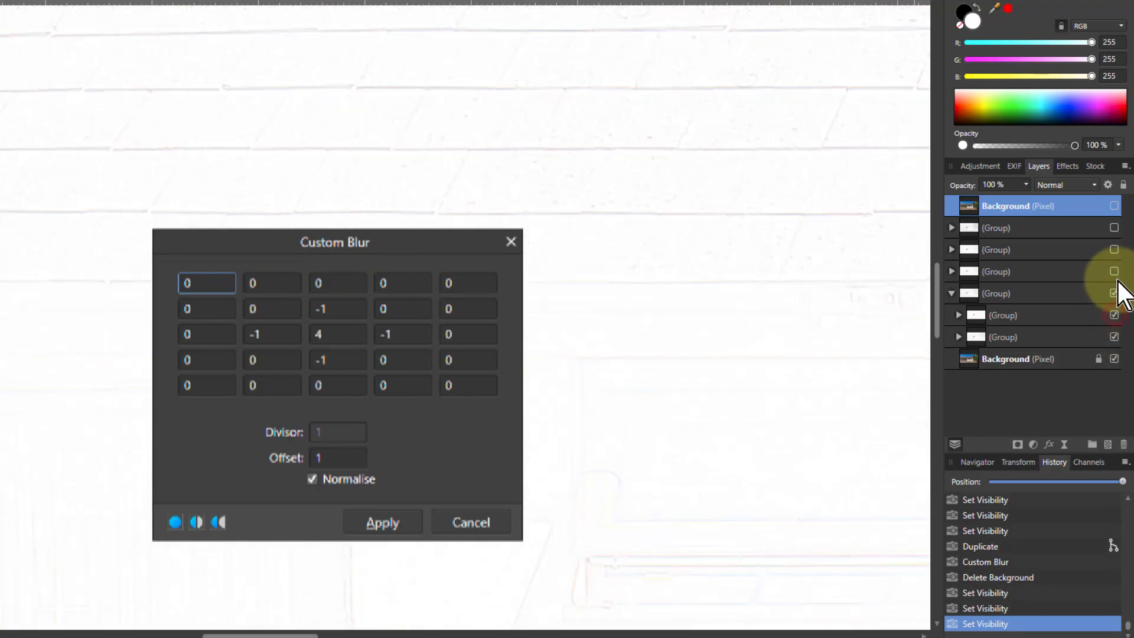
Expand the next group and show its -8 kernel sketch, briefly comparing the -12 kernel version
left_click(952, 271)
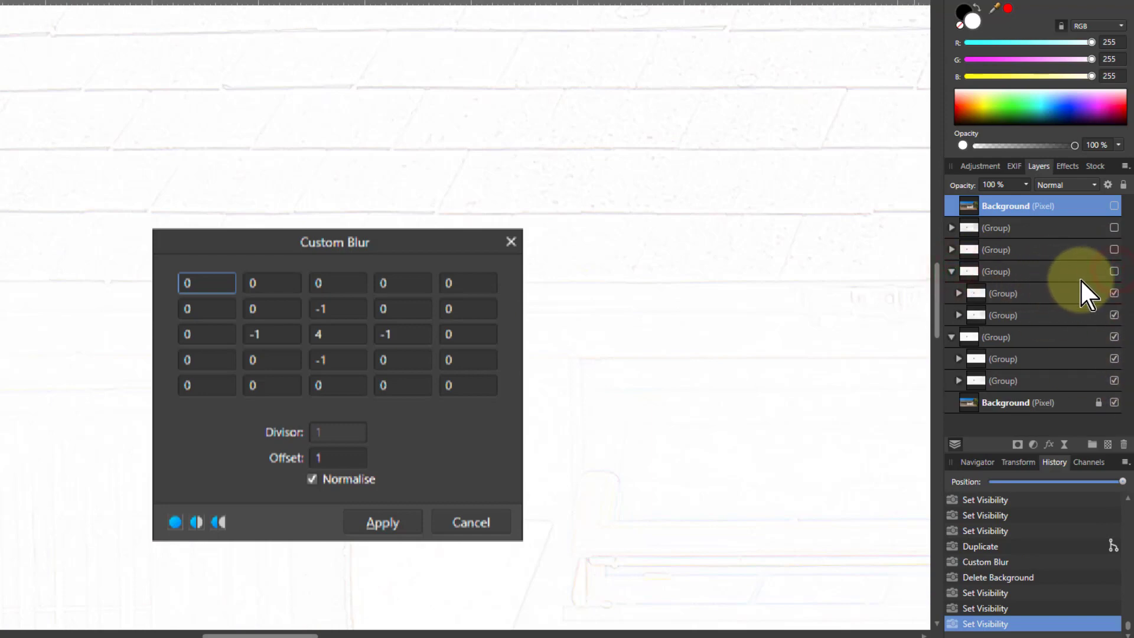
left_click(1114, 271)
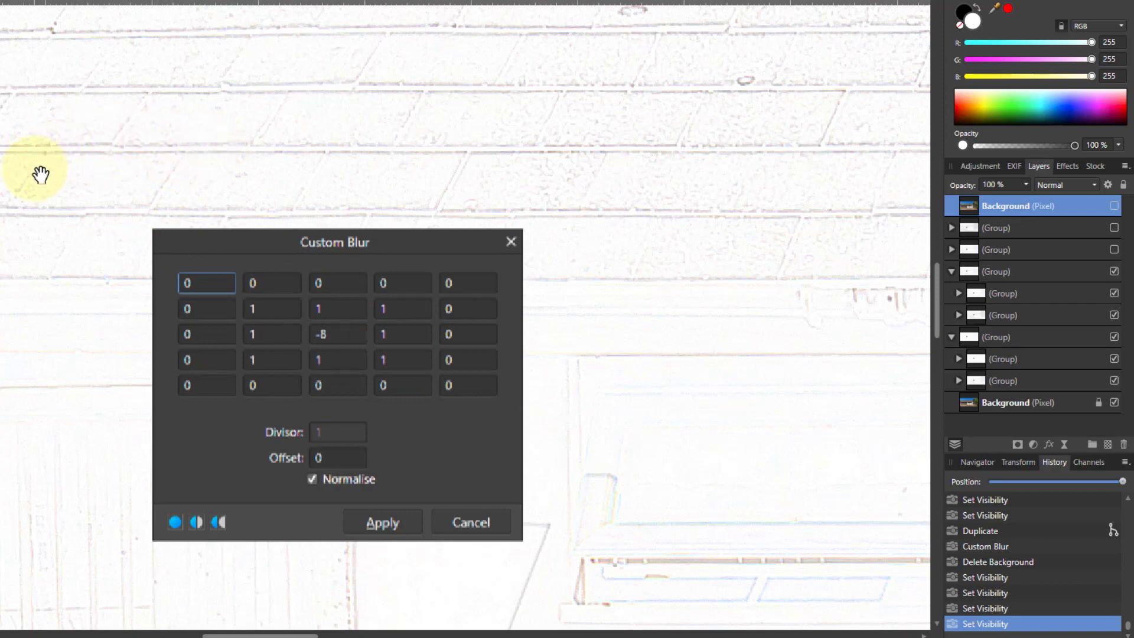
left_click(1114, 294)
left_click(1115, 295)
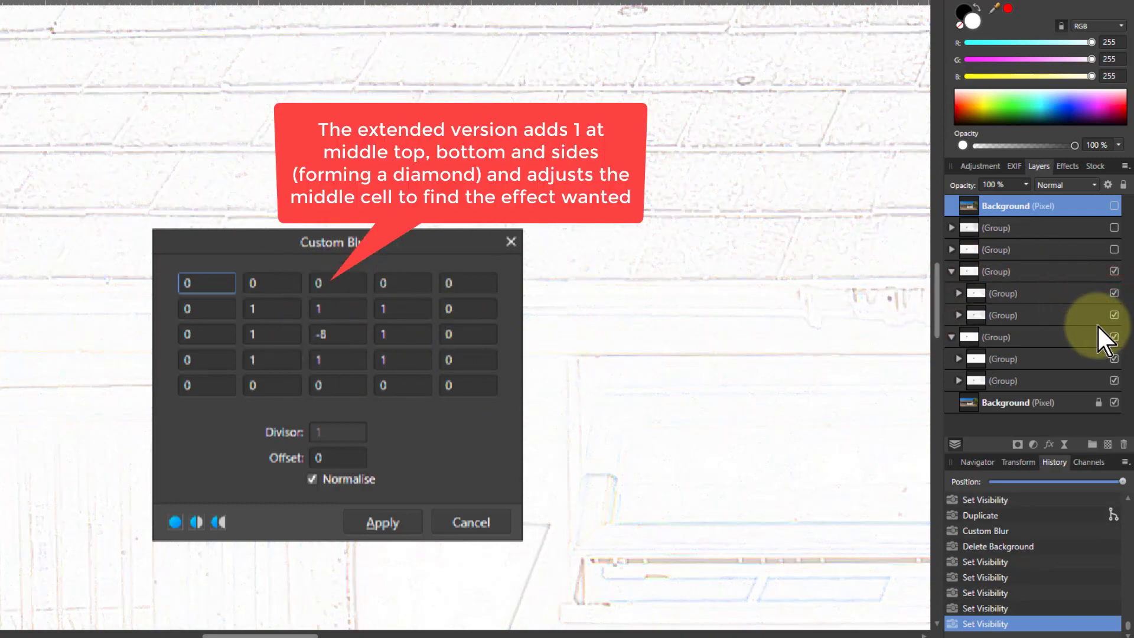
Toggle between the -12 and -8 kernel results, ending on -8, then collapse this group and expand another
left_click(1113, 293)
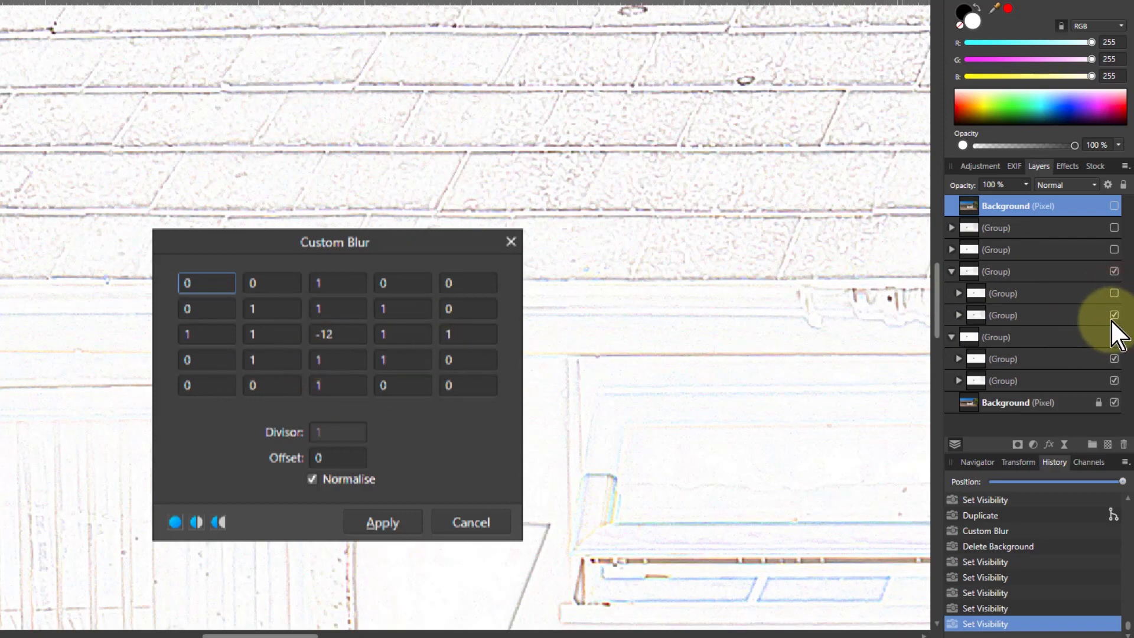
left_click(1114, 294)
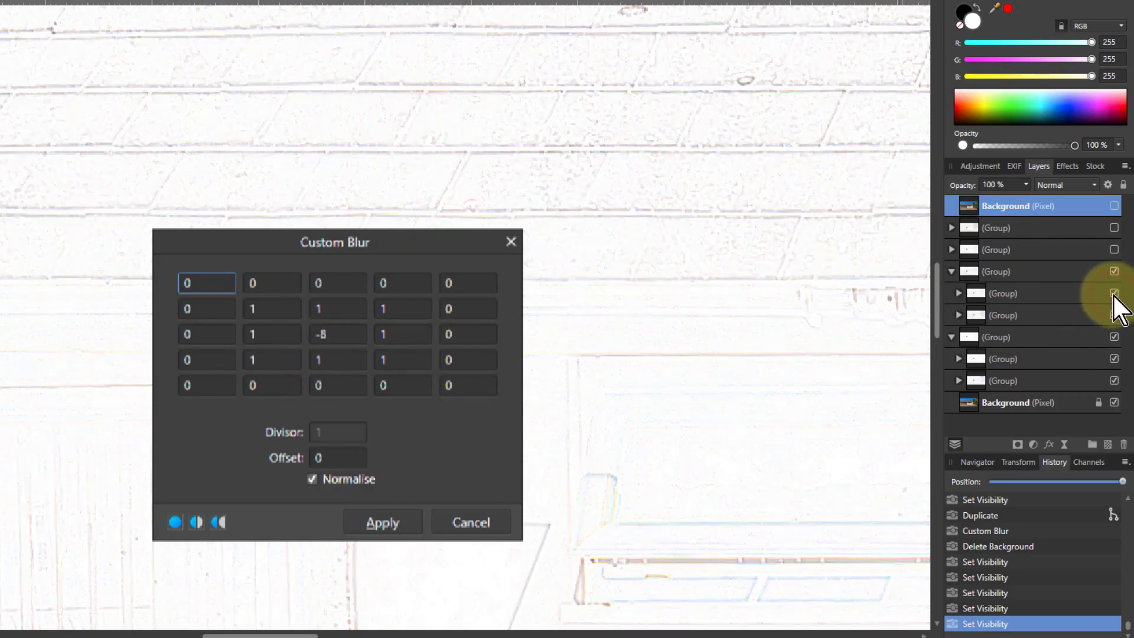
left_click(1114, 293)
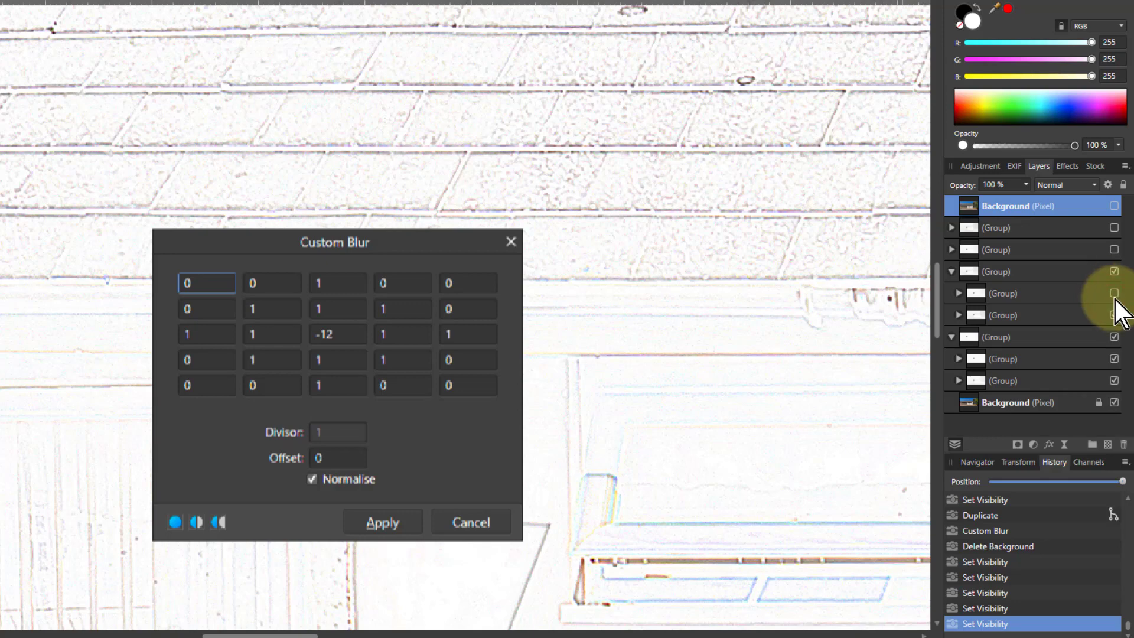
left_click(1114, 294)
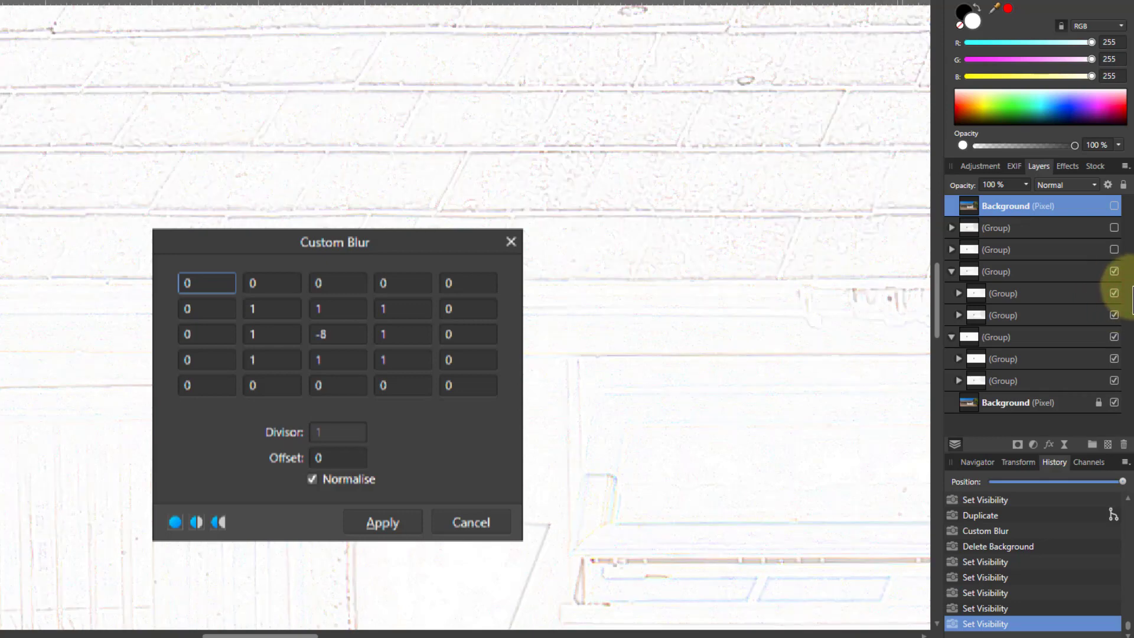
left_click(951, 272)
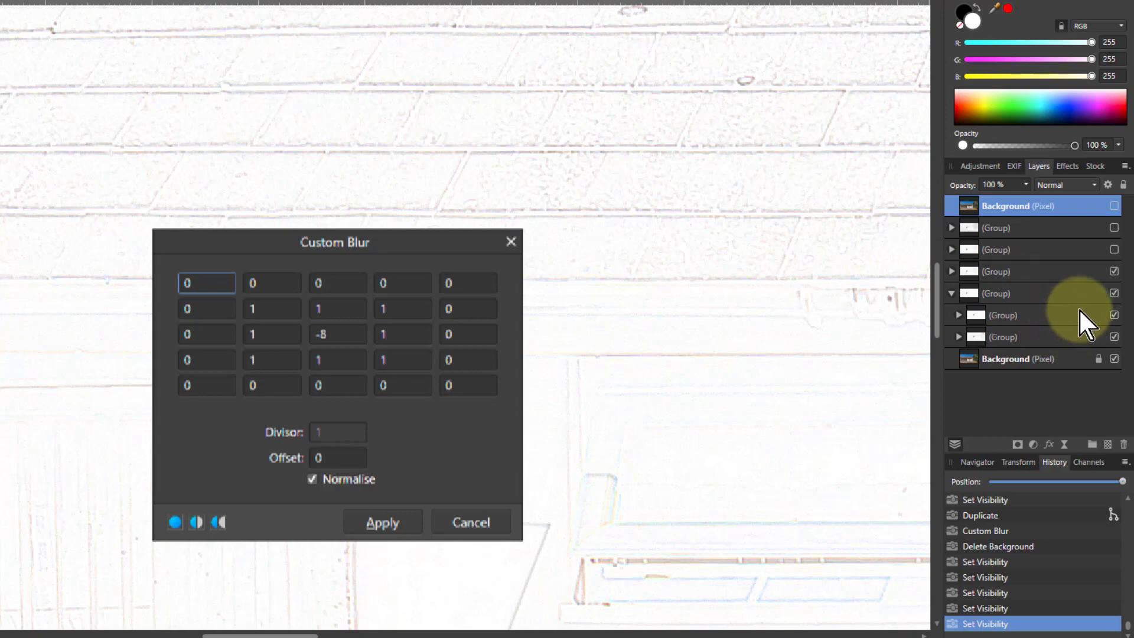
left_click(952, 249)
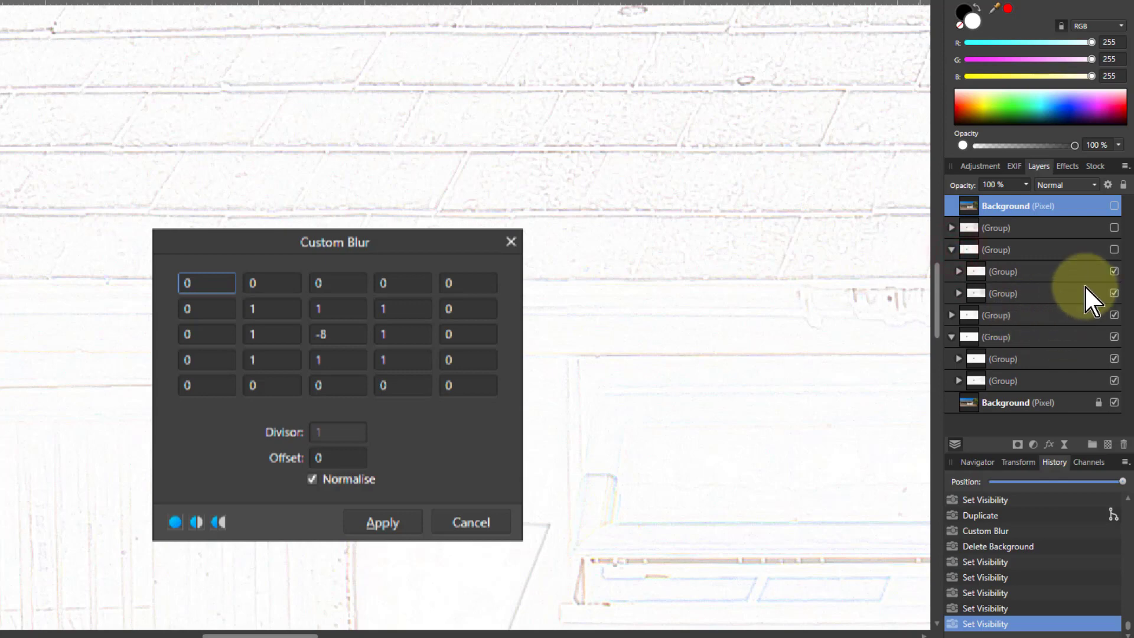
Show the 2-corner, -4-centre kernel group, collapse the groups, and show the second group's 16-centre sketch
left_click(1114, 250)
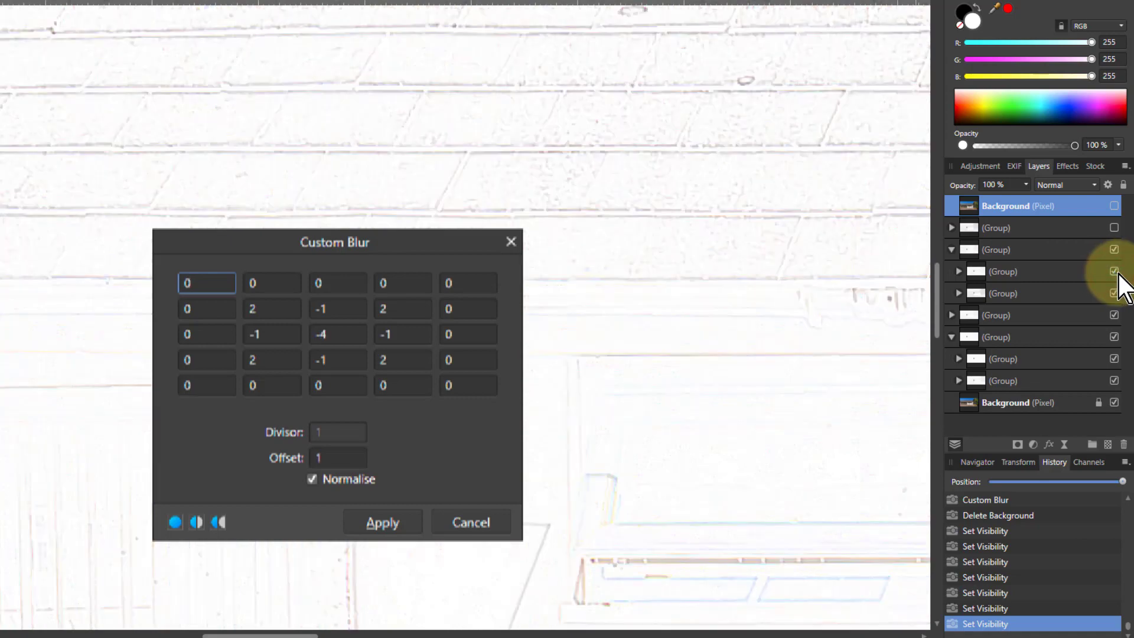
left_click(951, 249)
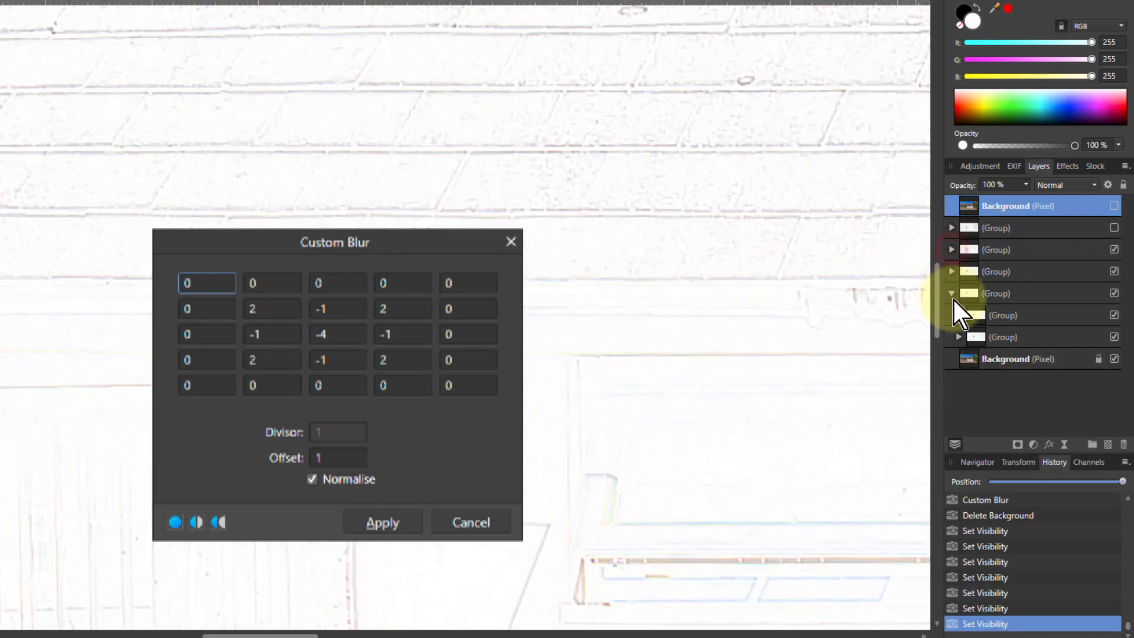
left_click(952, 293)
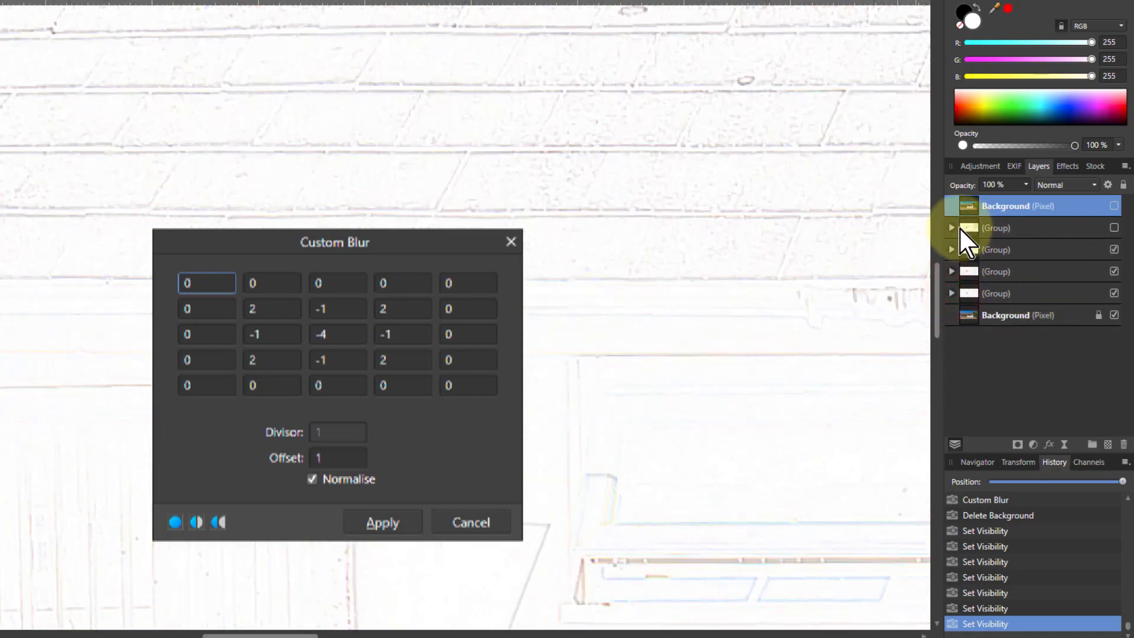
left_click(1114, 228)
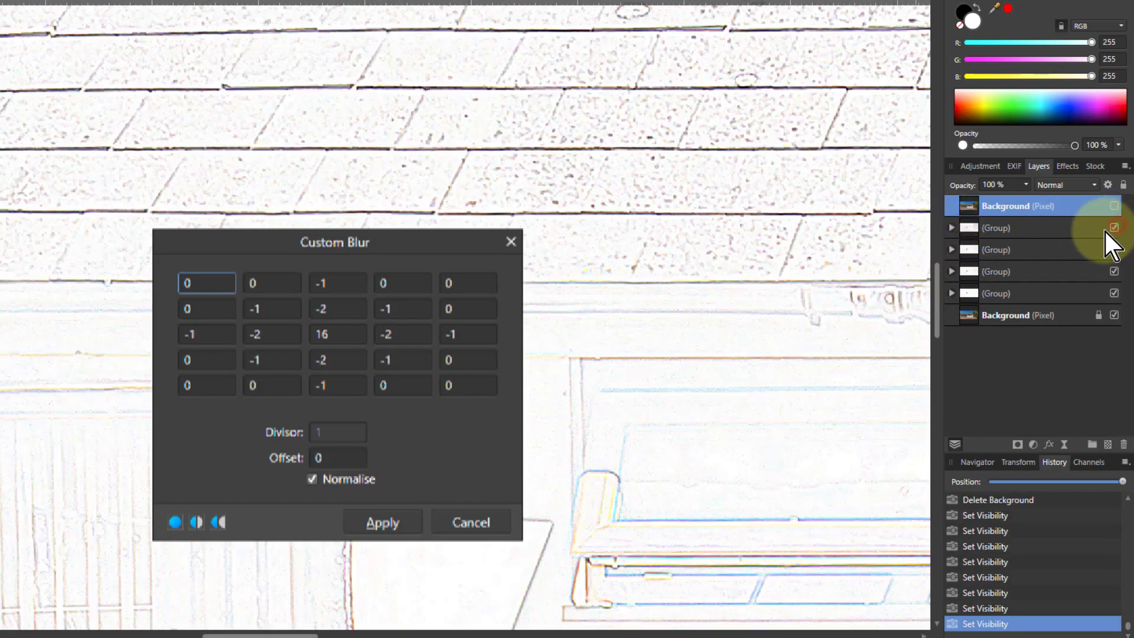
Expand the second group and hide its weaker variant to show the 24-centre 5×5 kernel sketch
left_click(951, 227)
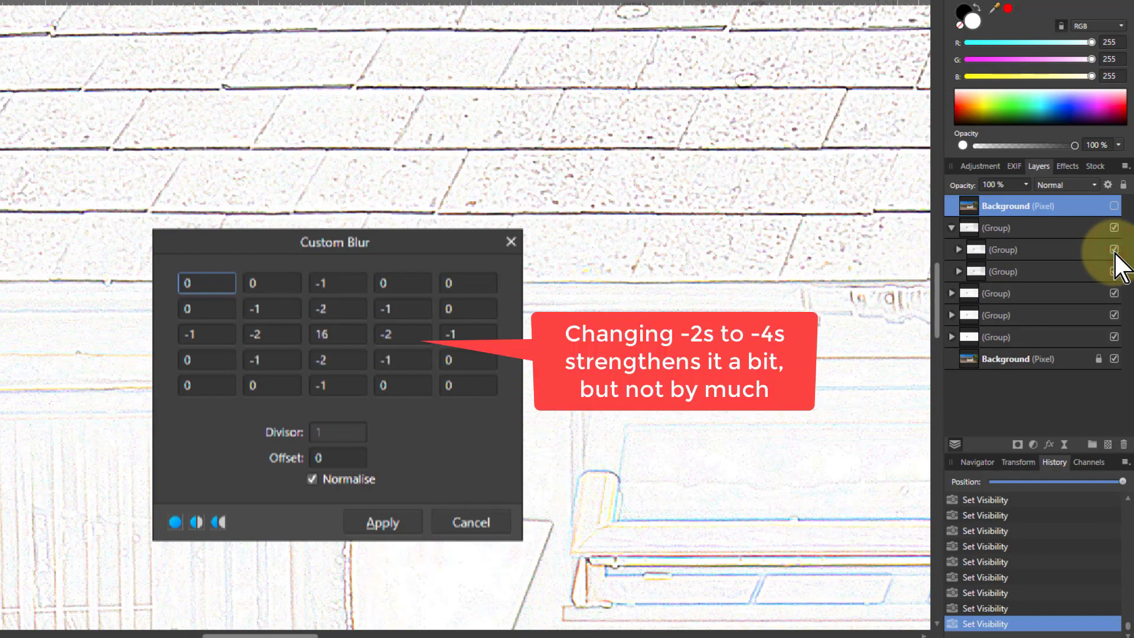
left_click(1113, 250)
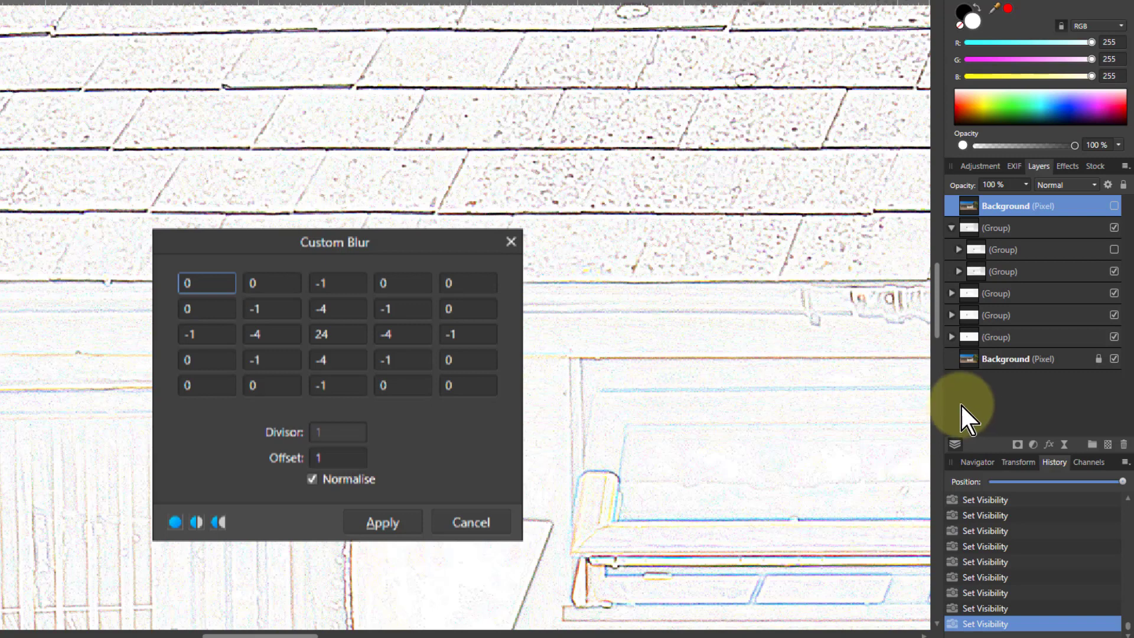
Move the nested group's edge-sketch Background pixel layer to the top of the layer stack
left_click(960, 271)
left_click(987, 315)
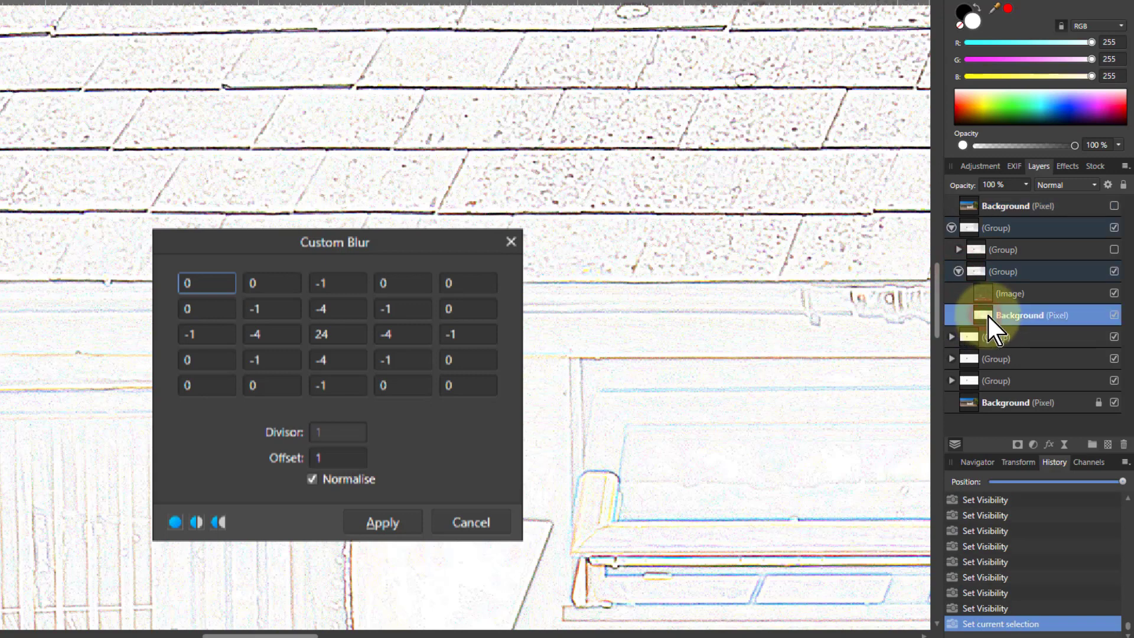
left_click_drag(987, 314, 994, 189)
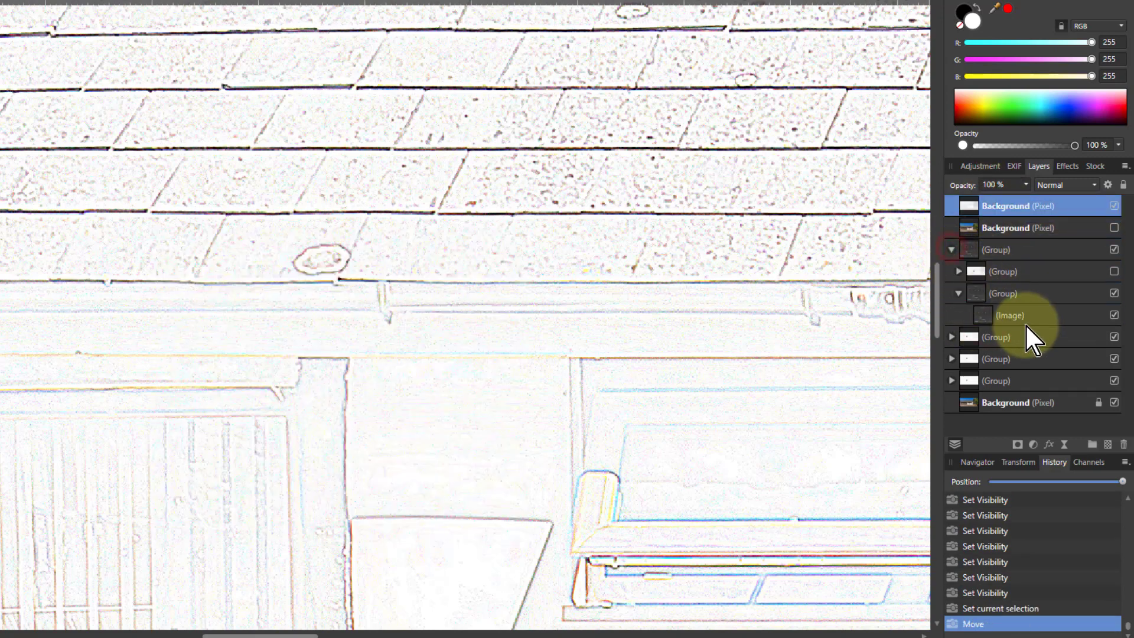
Collapse the group, make the original photo visible, and toggle the sketch layer to compare
left_click(951, 250)
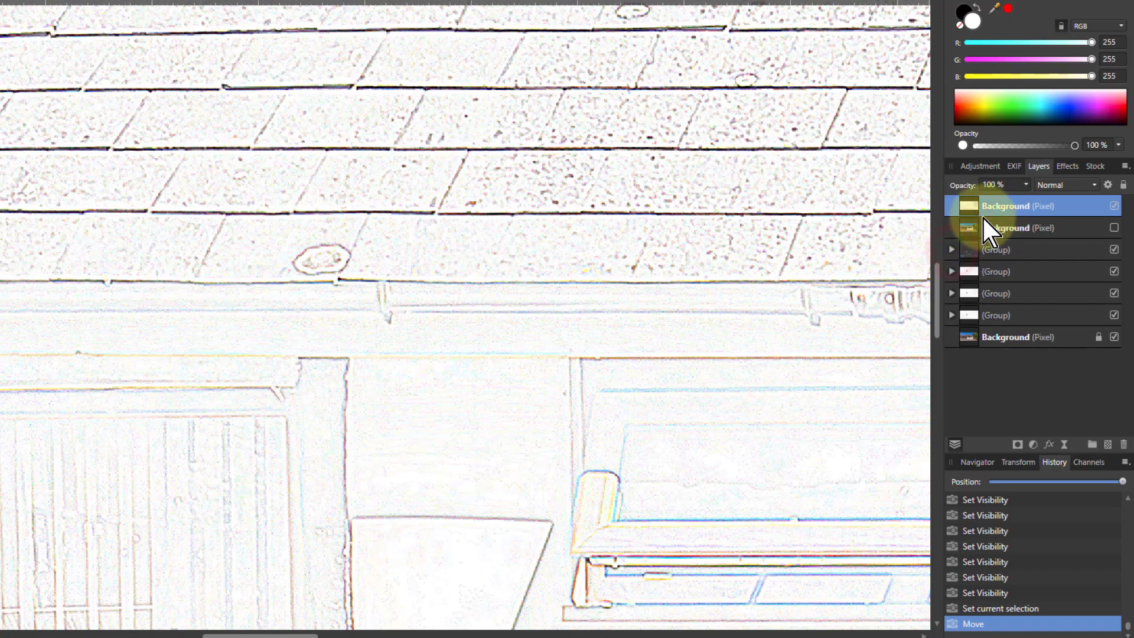
left_click(1114, 227)
left_click(1115, 206)
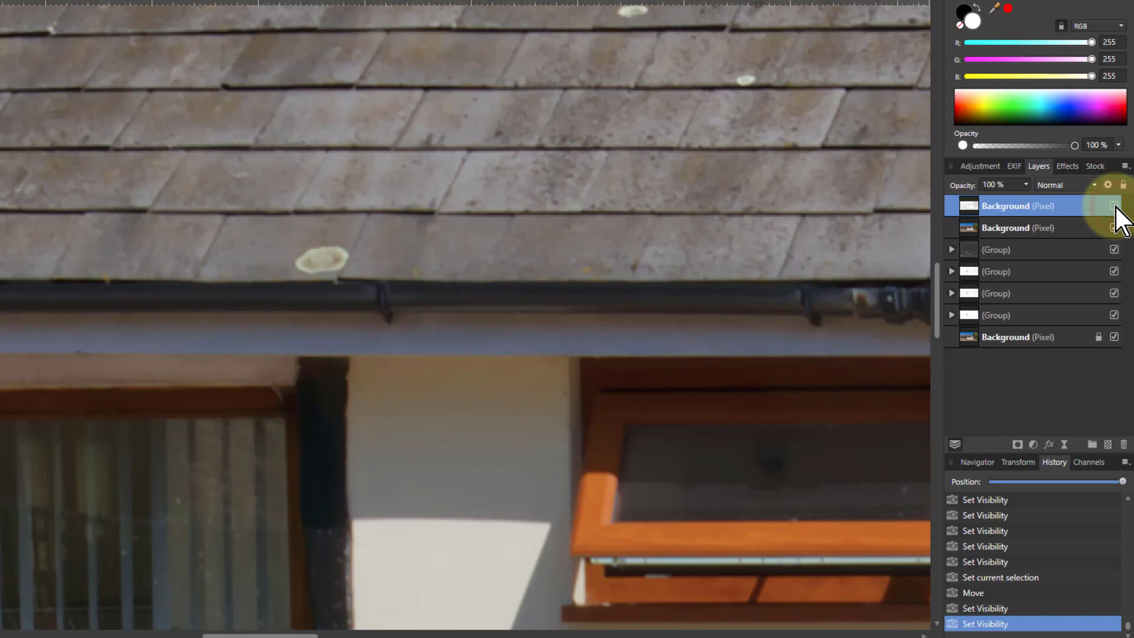
left_click(1115, 206)
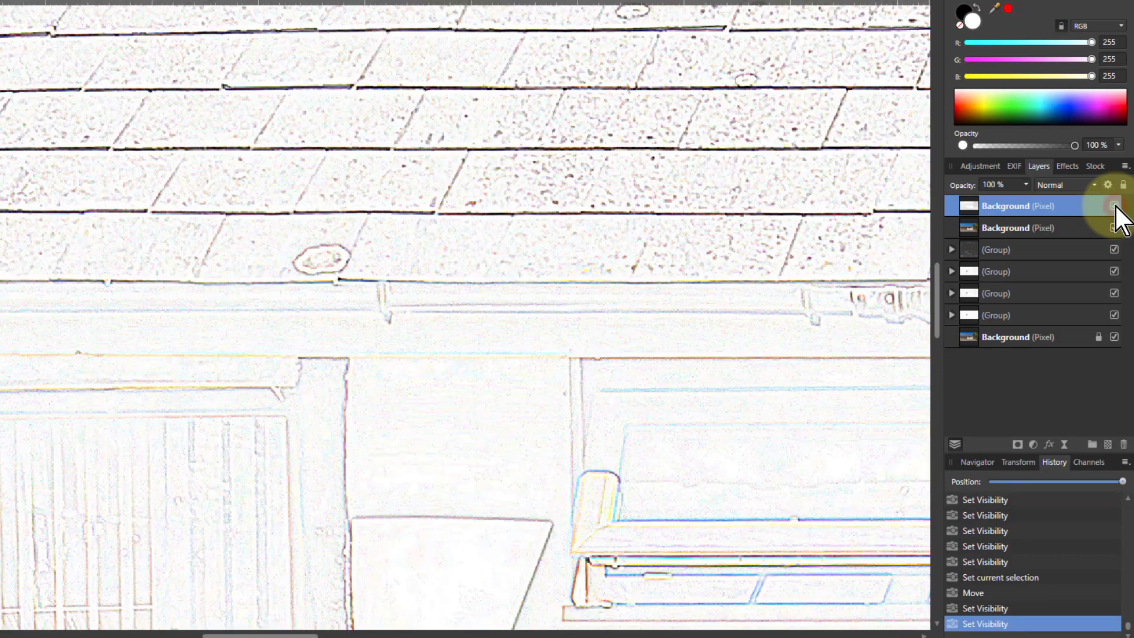
Set the top edge-sketch layer's blend mode to Colour Burn
left_click(1076, 185)
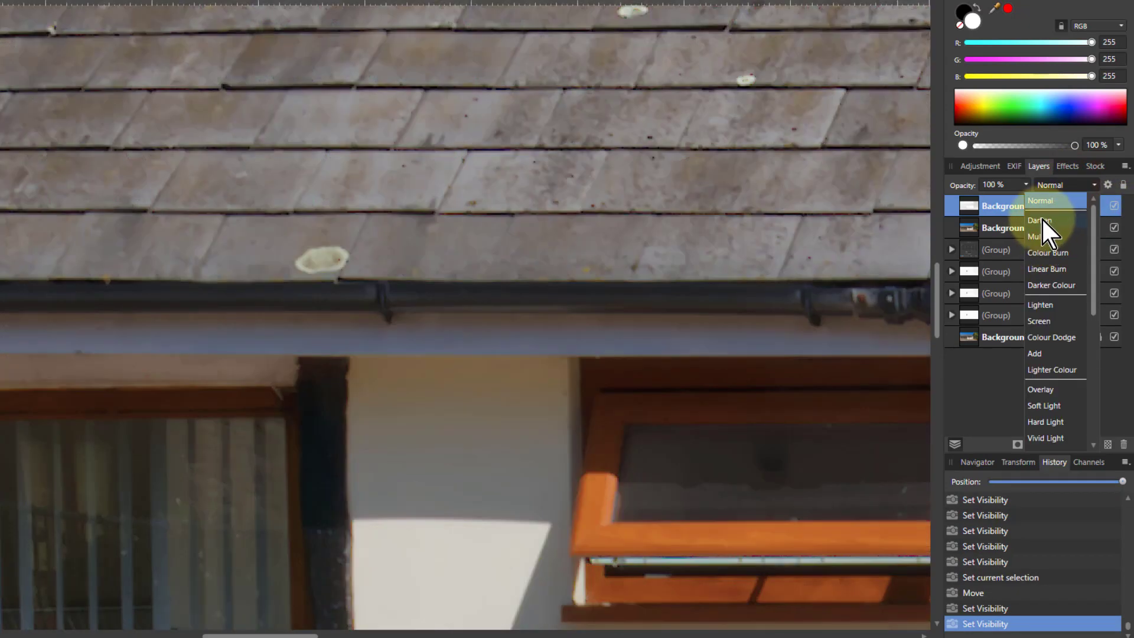
left_click(1043, 252)
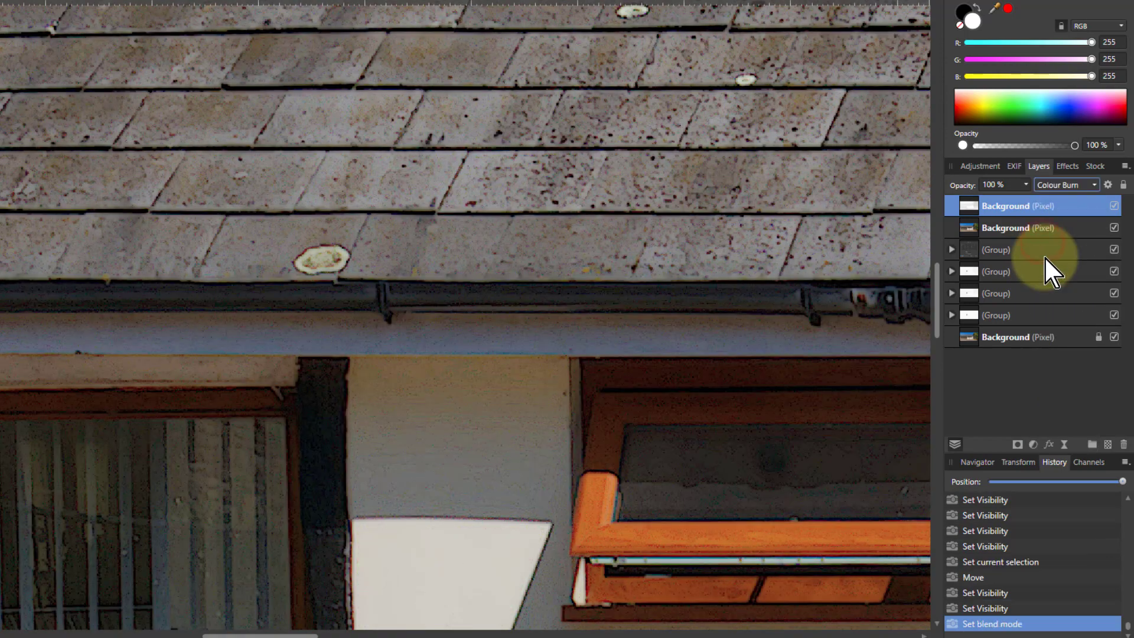
left_click(1050, 184)
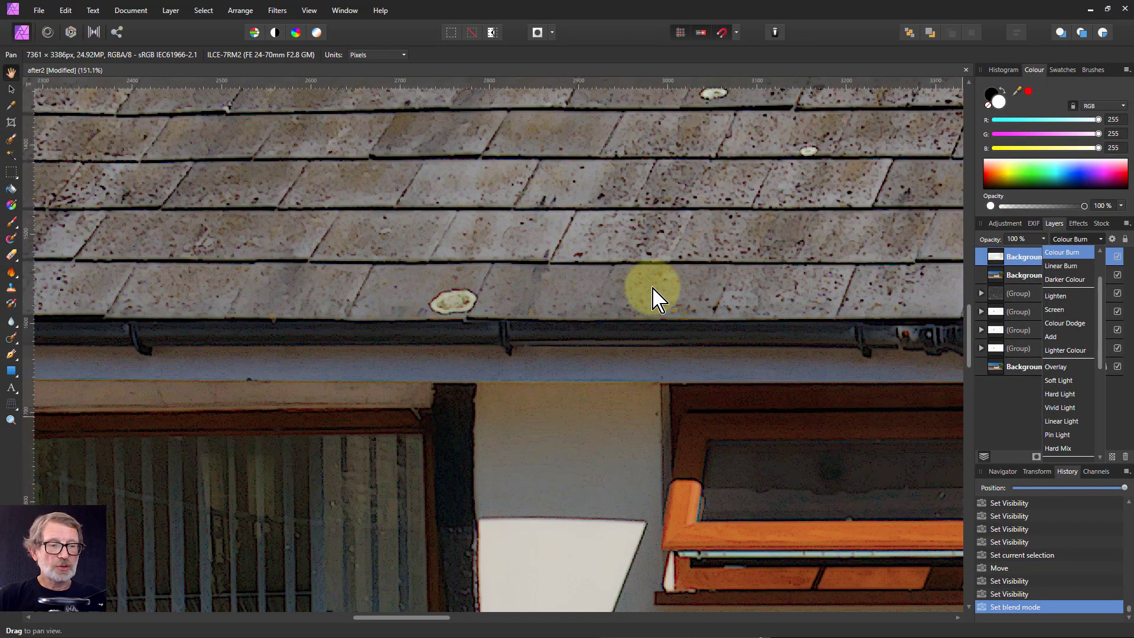
Keep Colour Burn and zoom to fit the whole outlined building photo with Ctrl+0
left_click(989, 260)
key("ctrl+0")
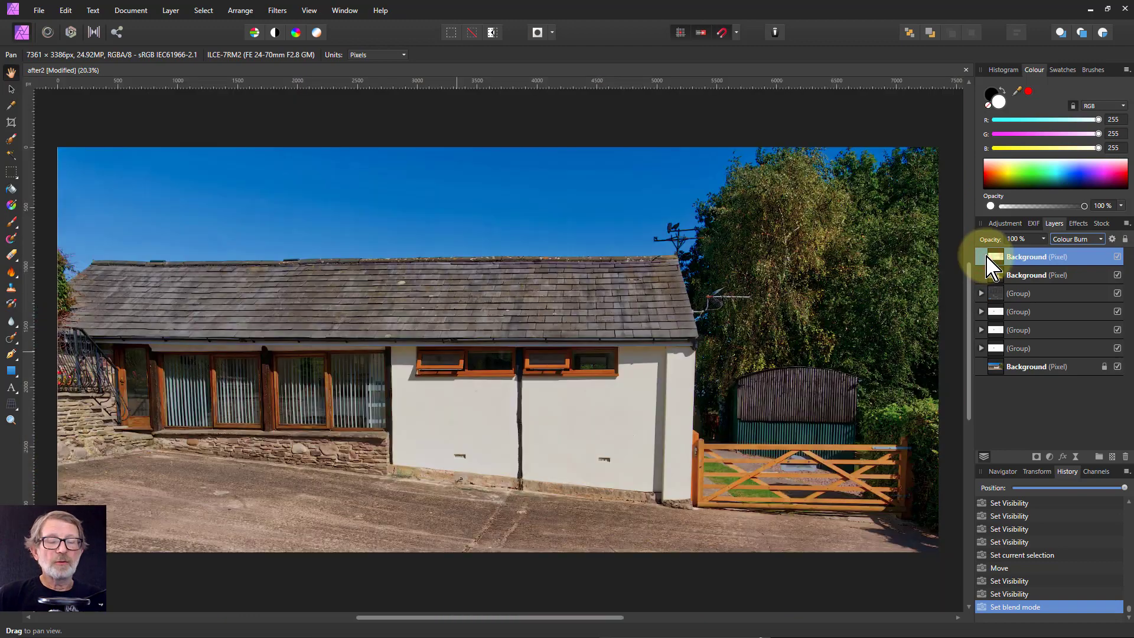